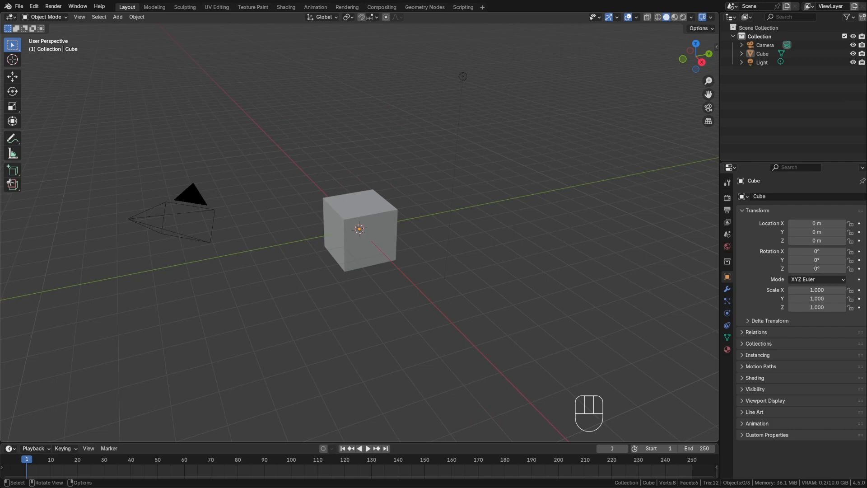
Examine the Preference Setting reference image from the Interface section down to Navigation, and close it
left_click_drag(866, 85, 540, 77)
scroll(547, 190, "up", 6)
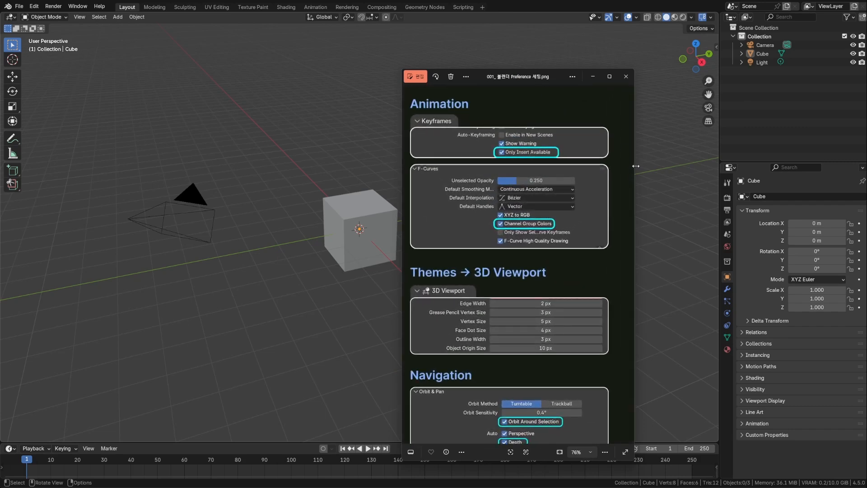
scroll(631, 169, "up", 4)
scroll(632, 197, "up", 6)
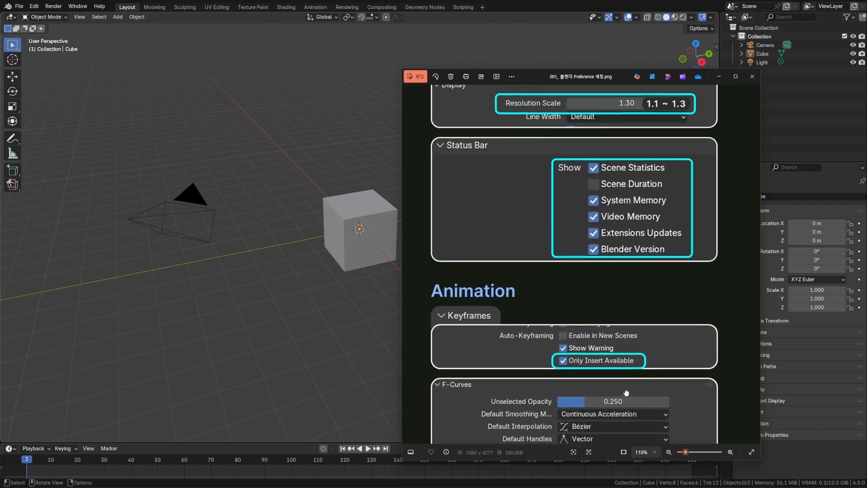
scroll(610, 229, "down", 1)
scroll(610, 229, "down", 3)
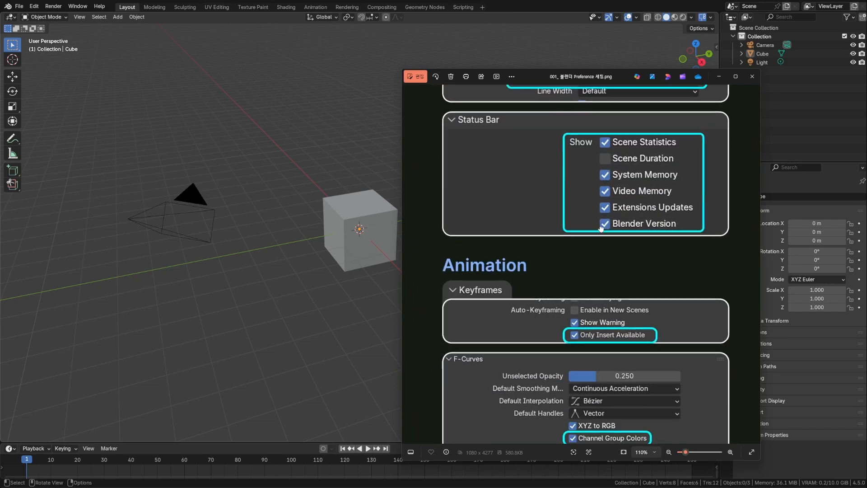
scroll(650, 143, "down", 5)
left_click_drag(631, 327, 598, 185)
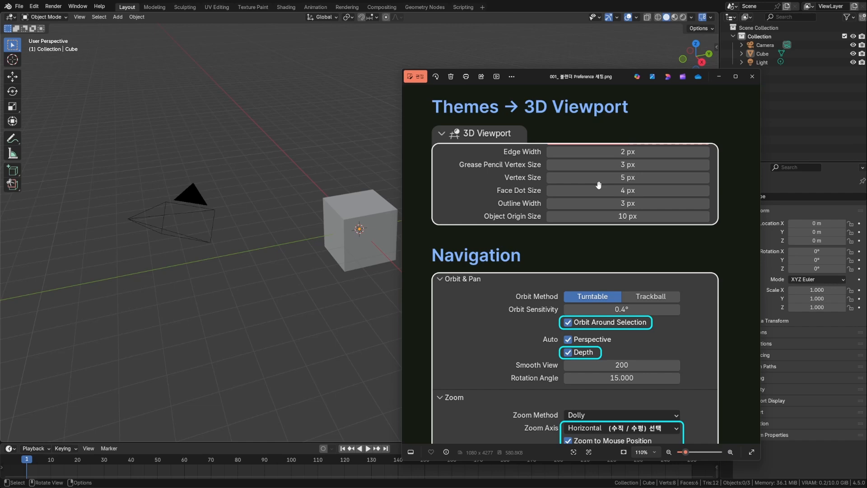
scroll(598, 185, "down", 2)
scroll(605, 199, "up", 5)
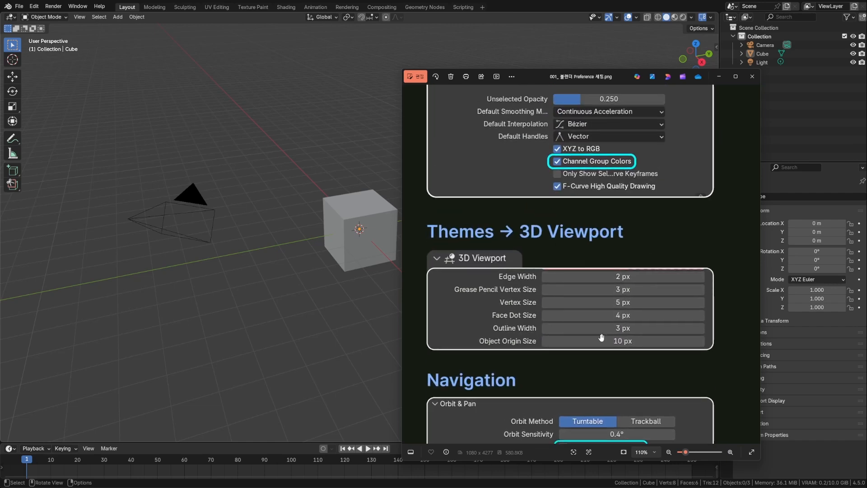
scroll(601, 338, "up", 10)
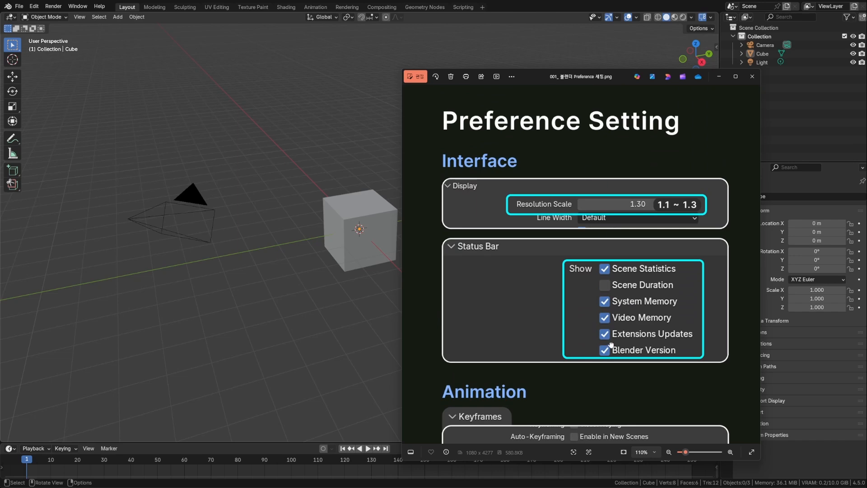
scroll(612, 346, "down", 6)
scroll(649, 176, "down", 4)
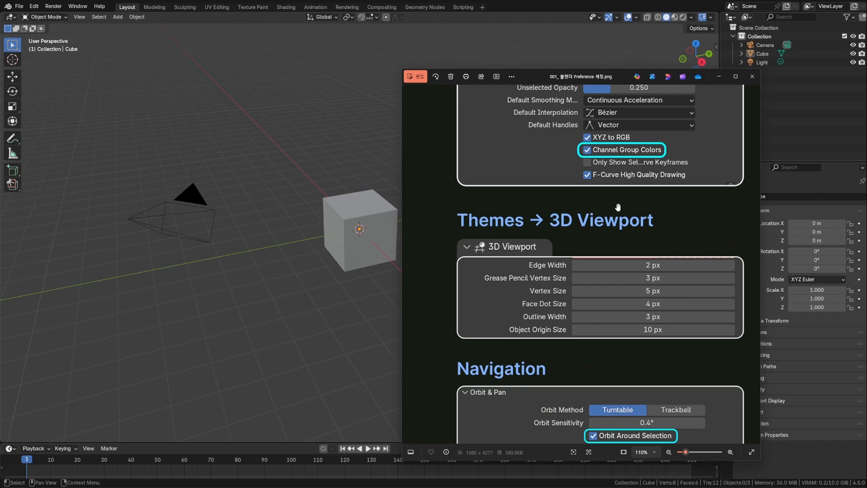
left_click_drag(618, 206, 602, 204)
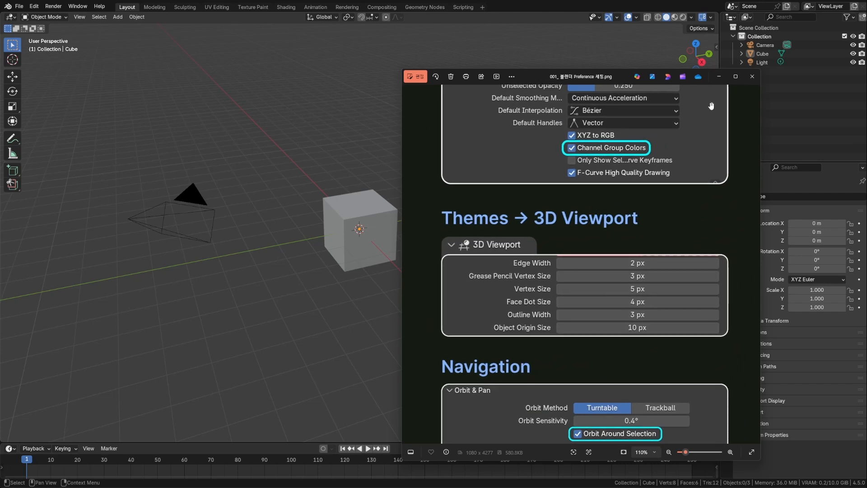
left_click(752, 77)
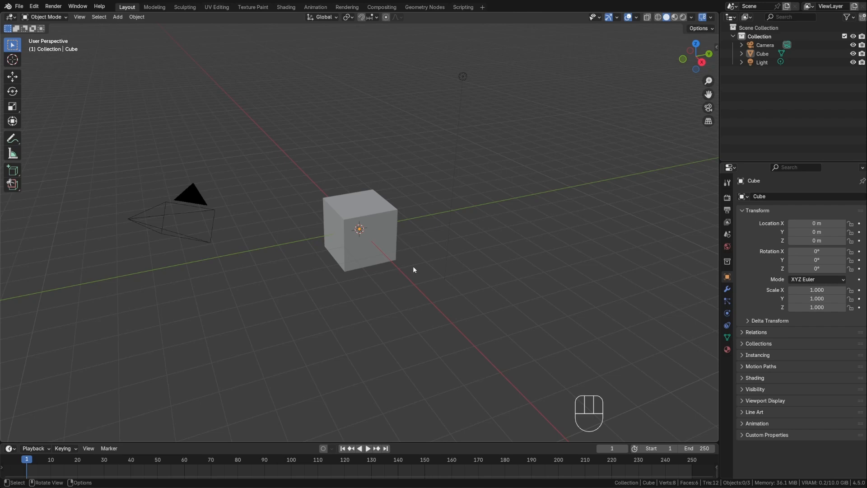
Open the Interface section of the preferences
left_click(34, 6)
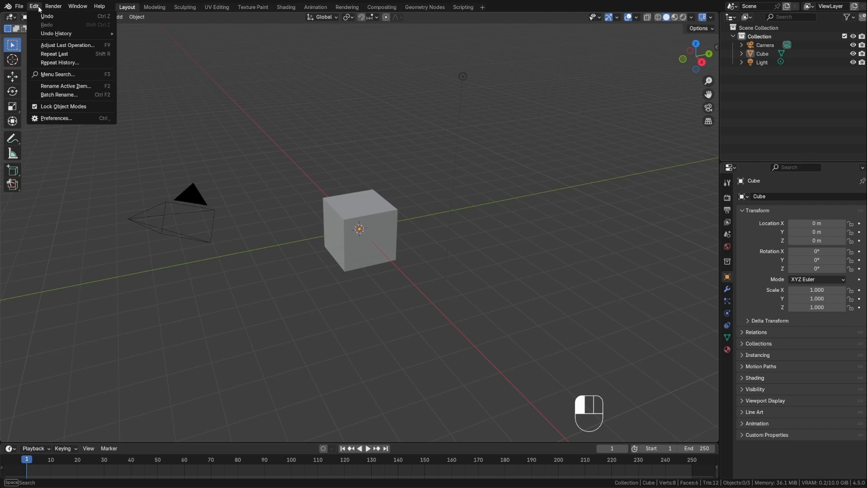
left_click(71, 117)
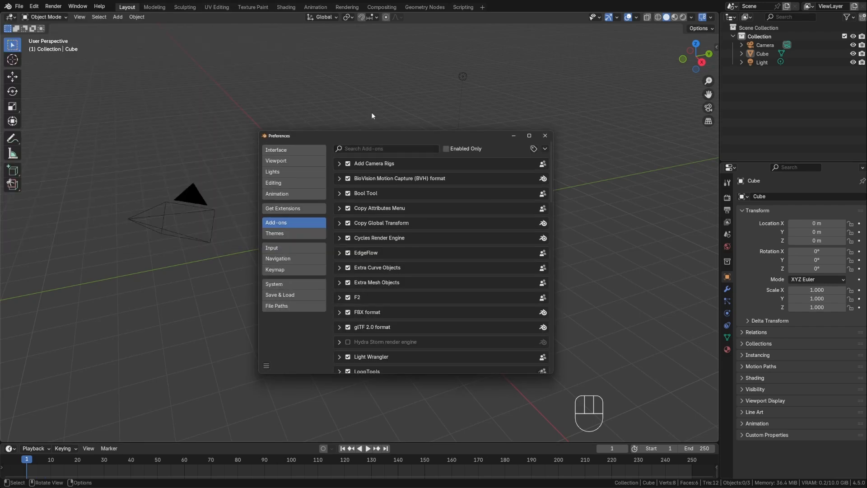
left_click(305, 153)
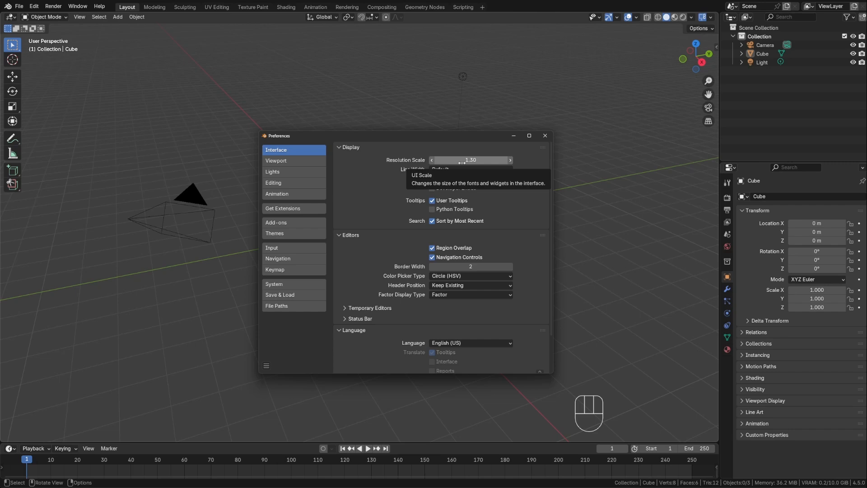
Set the interface display's Resolution Scale to 1.00
left_click(477, 159)
type("1")
left_click(569, 173)
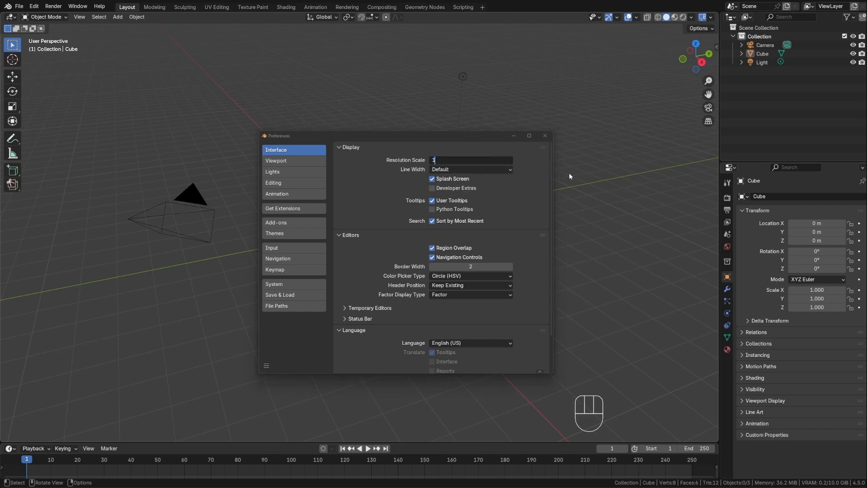
left_click(463, 148)
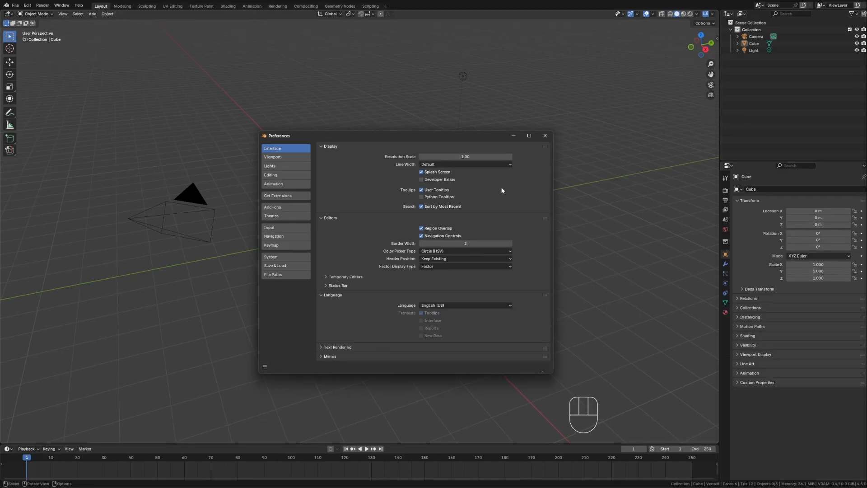
Set the interface display's Resolution Scale to 1.25
mouse_move(472, 157)
left_mouse_down()
mouse_move(487, 156)
mouse_move(475, 158)
left_mouse_up()
left_click(476, 157)
type("1.2")
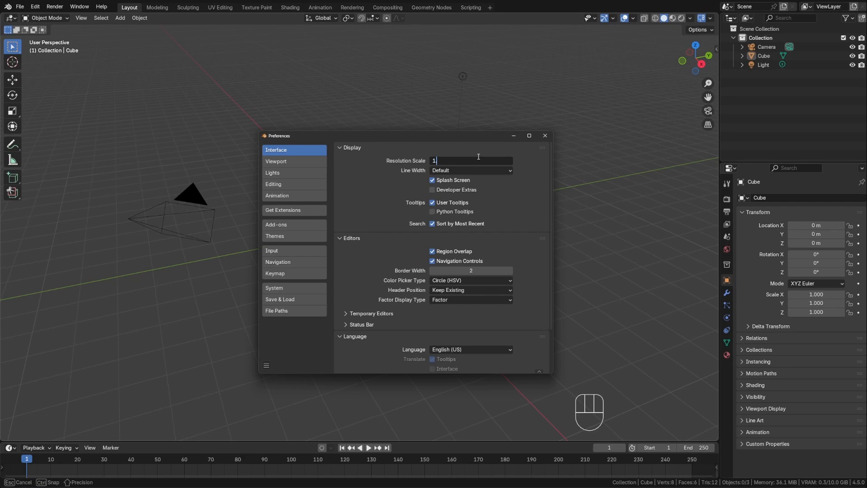
key("Return")
left_click_drag(466, 159, 469, 160)
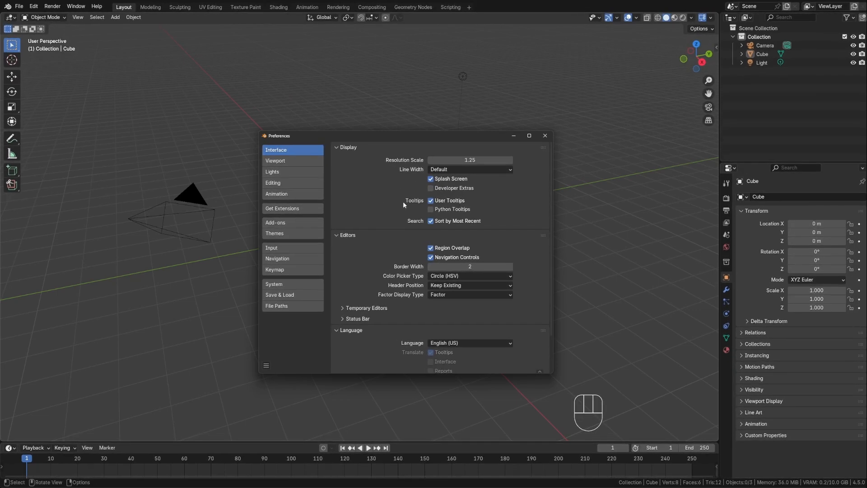
Expand the Status Bar options in the Interface preferences and switch Scene Duration on and back off
scroll(381, 210, "down", 2)
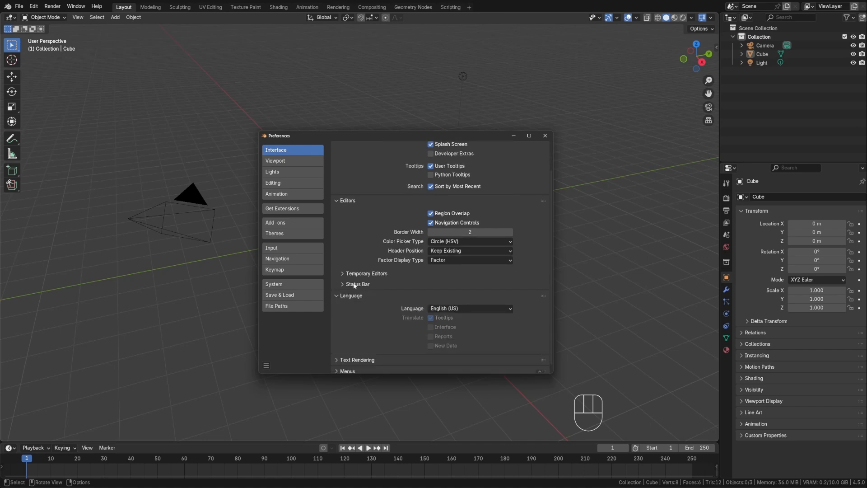
scroll(355, 283, "down", 1)
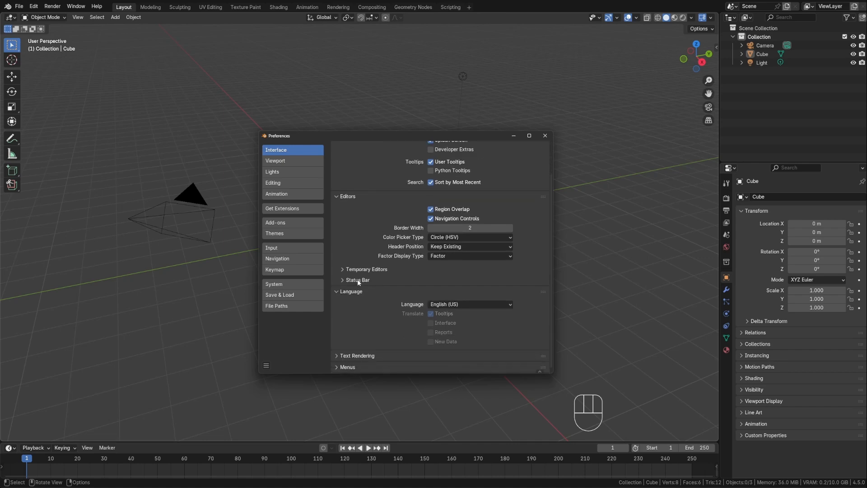
left_click(358, 280)
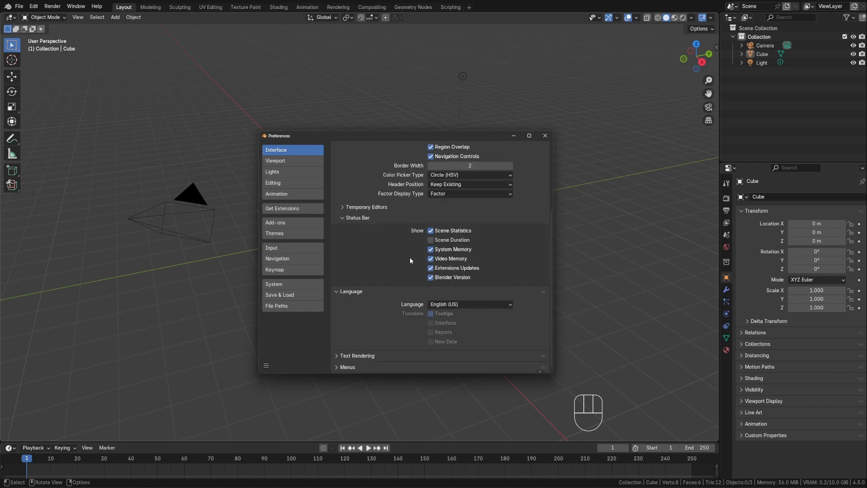
mouse_move(430, 230)
left_mouse_down()
mouse_move(431, 258)
mouse_move(432, 243)
left_mouse_up()
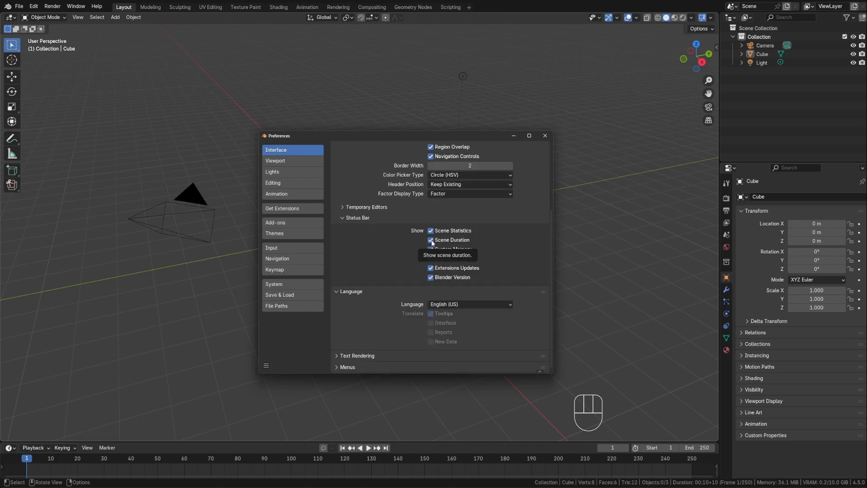
left_click(431, 241)
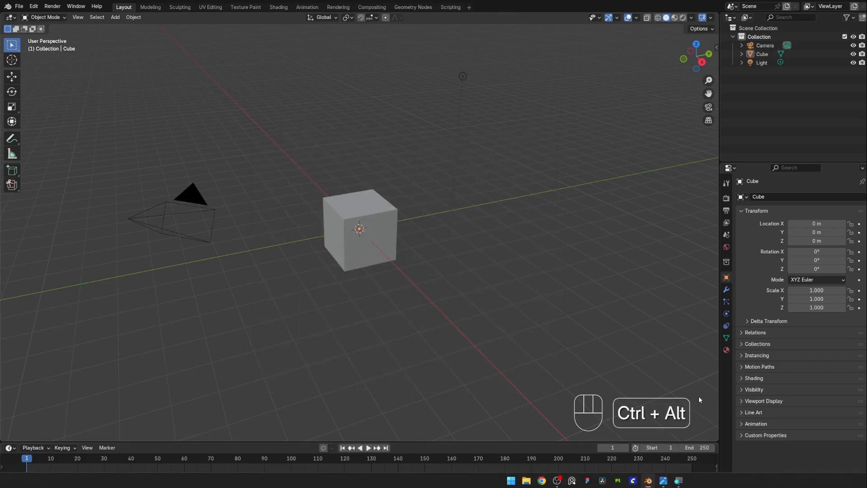
Select the cube in the viewport to view its statistics in the status bar
scroll(701, 400, "up", 2, "ctrl+alt")
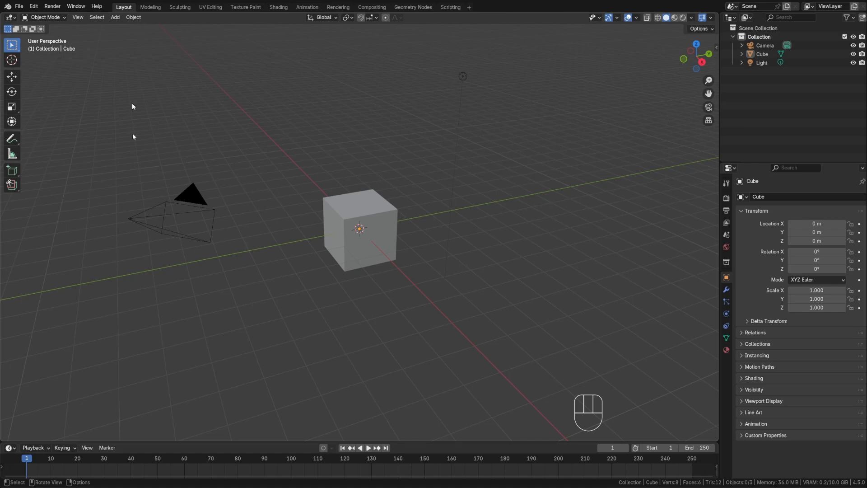
left_click(337, 201)
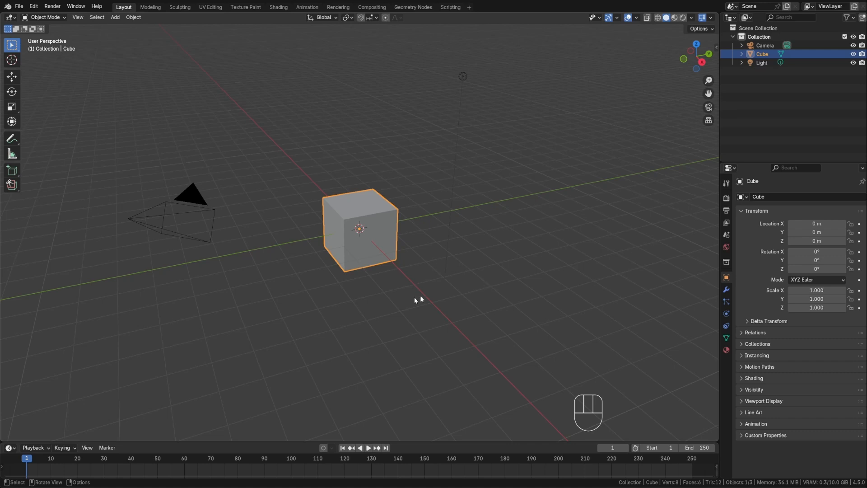
Reopen the preferences, expand the Status Bar options again, and toggle Scene Duration so that it ends disabled
left_click(34, 7)
left_click(72, 113)
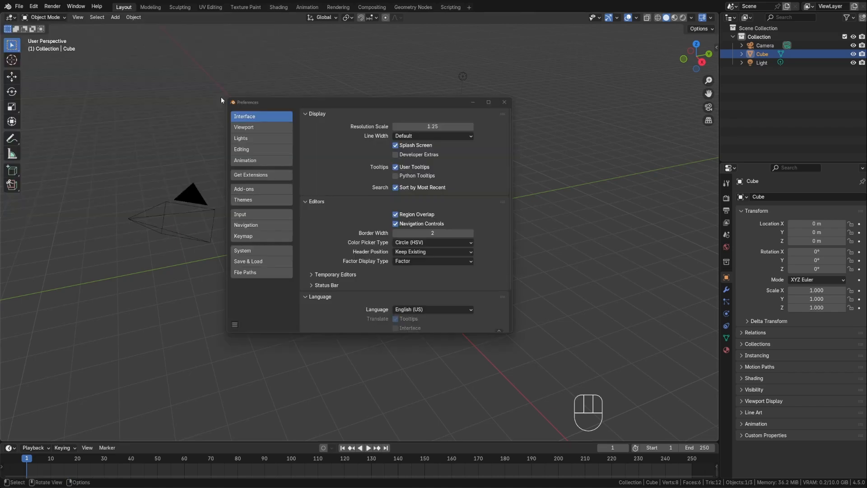
left_click(323, 285)
scroll(411, 260, "down", 3)
left_click(423, 241)
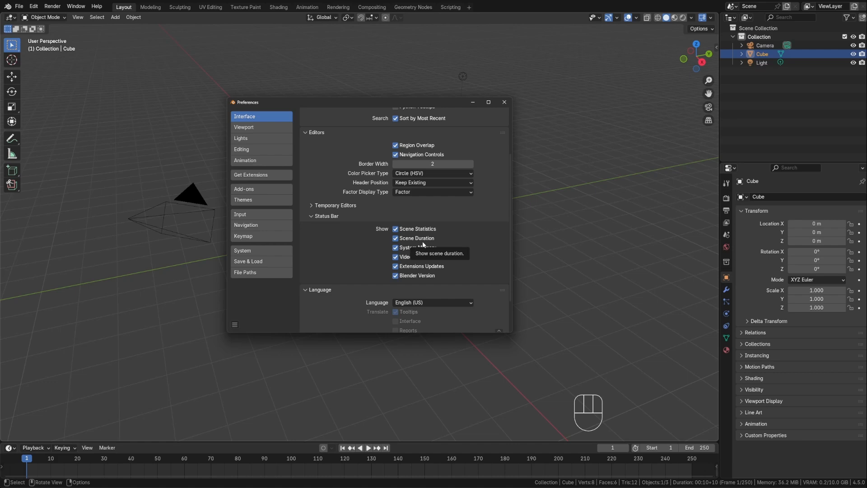
left_click(422, 239)
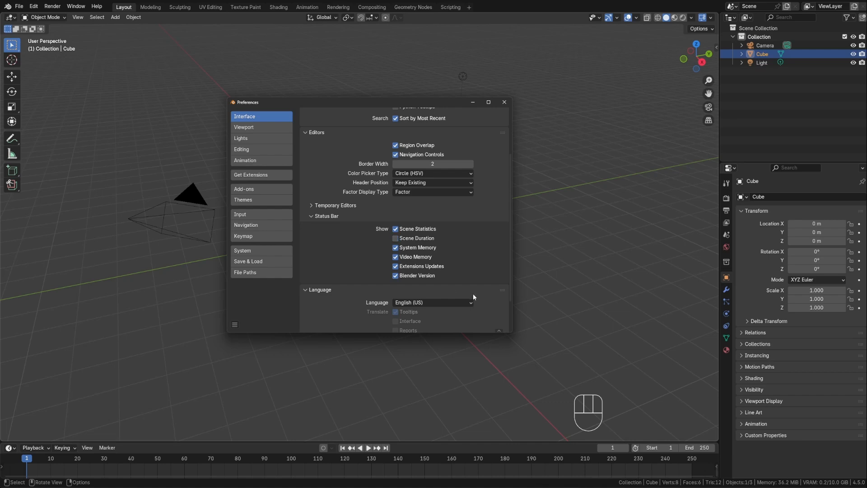
scroll(428, 242, "up", 4)
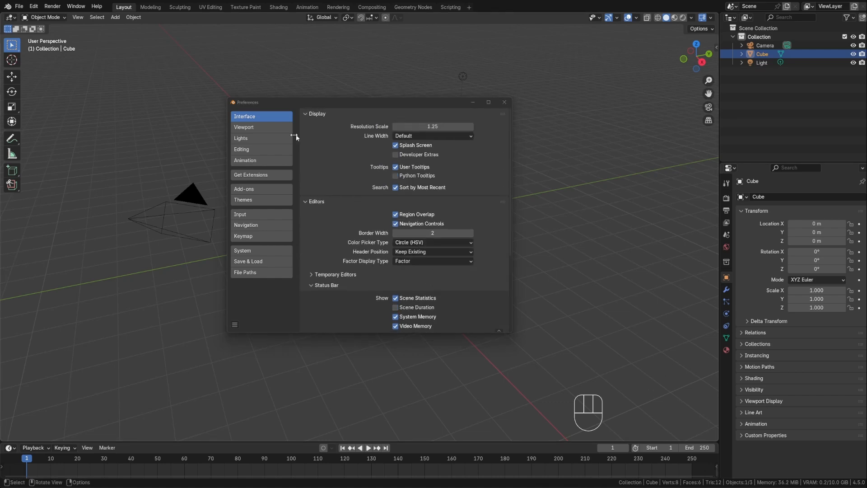
Examine the Keyframes and F-Curves settings in the Animation preferences
left_click(286, 167)
scroll(361, 234, "down", 2)
scroll(352, 223, "up", 2)
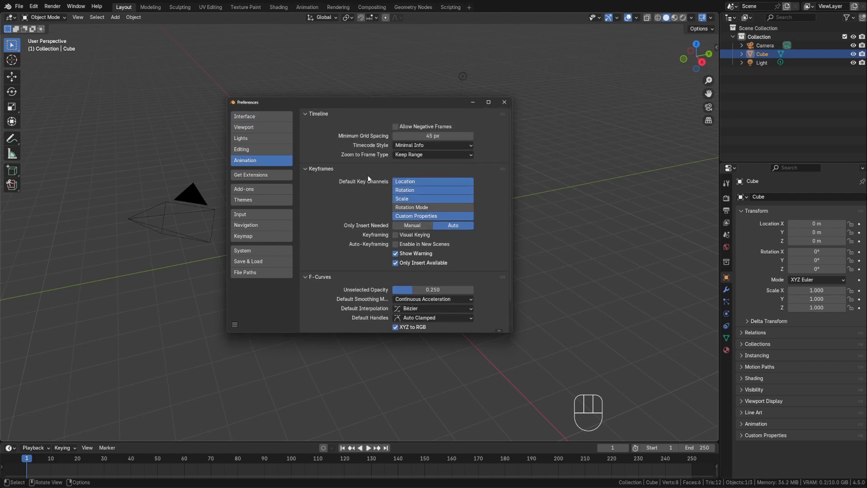
scroll(400, 218, "down", 2)
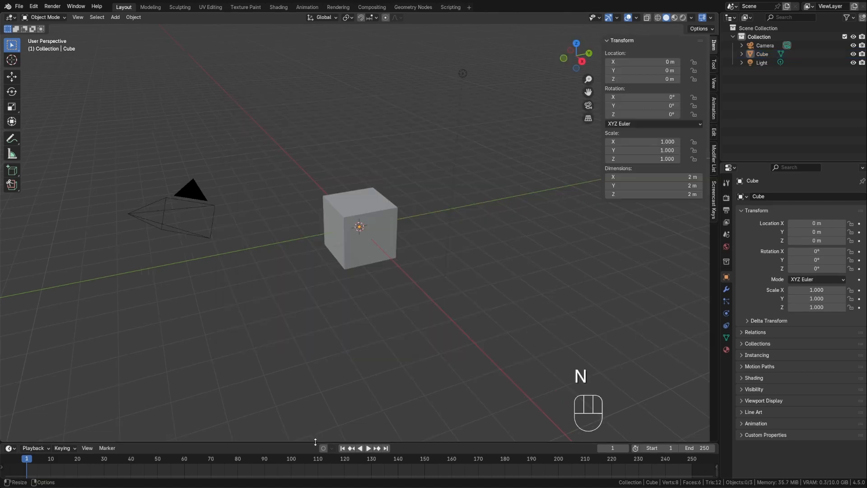
Enlarge the timeline and turn on Auto Keying with the cube selected
left_click_drag(341, 442, 340, 355)
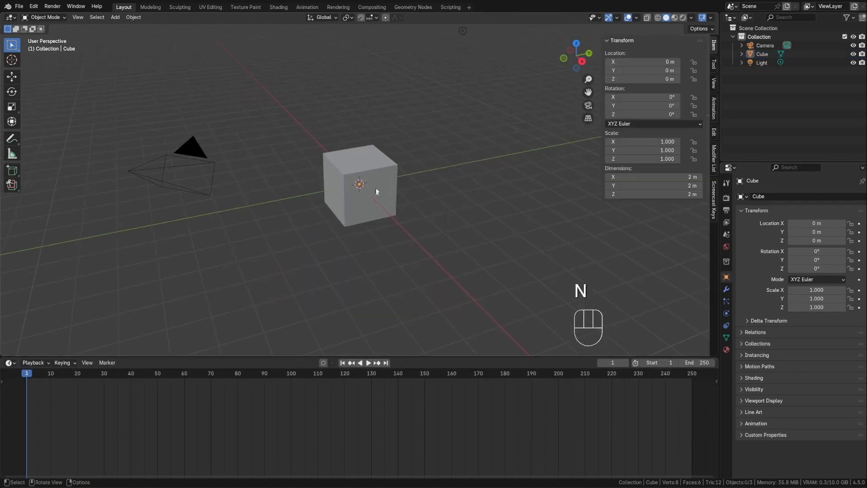
left_click(371, 214)
middle_click_drag(396, 176, 394, 187, "shift")
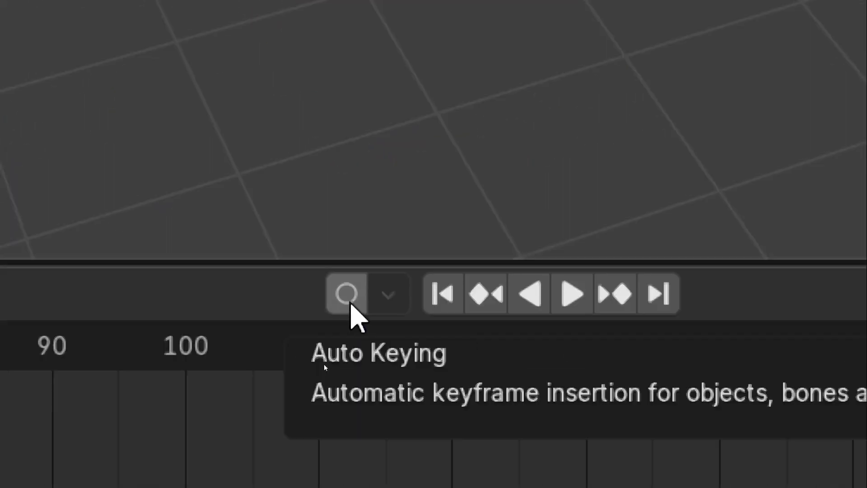
left_click(348, 300)
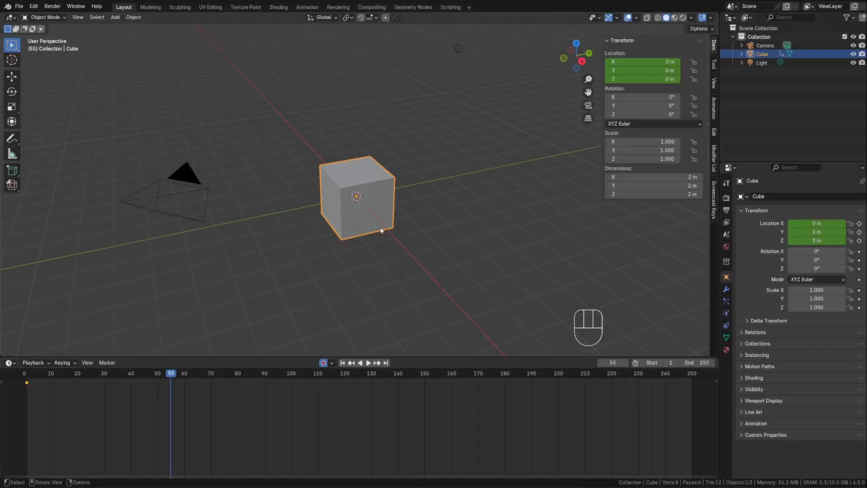
Move the cube about 4.38 m along the X axis at frame 55 with Auto Keying on, and delete the resulting keyframe
key("g")
key("x")
left_click(264, 405)
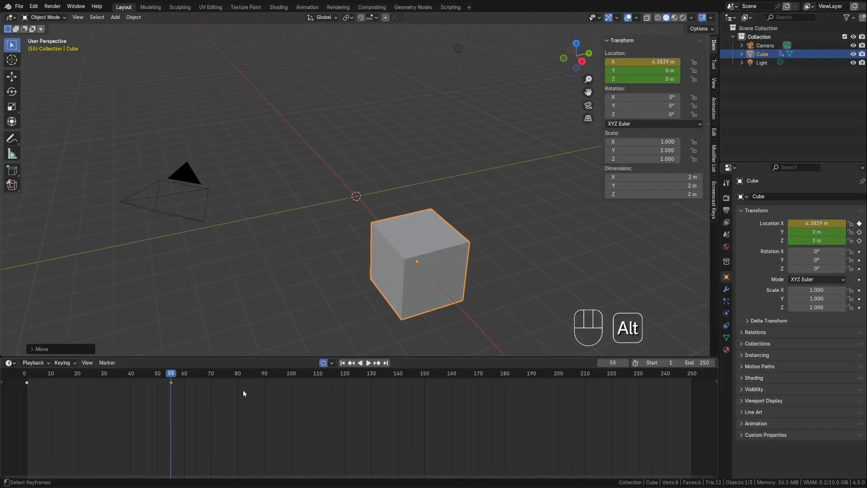
key("x")
left_click(193, 393)
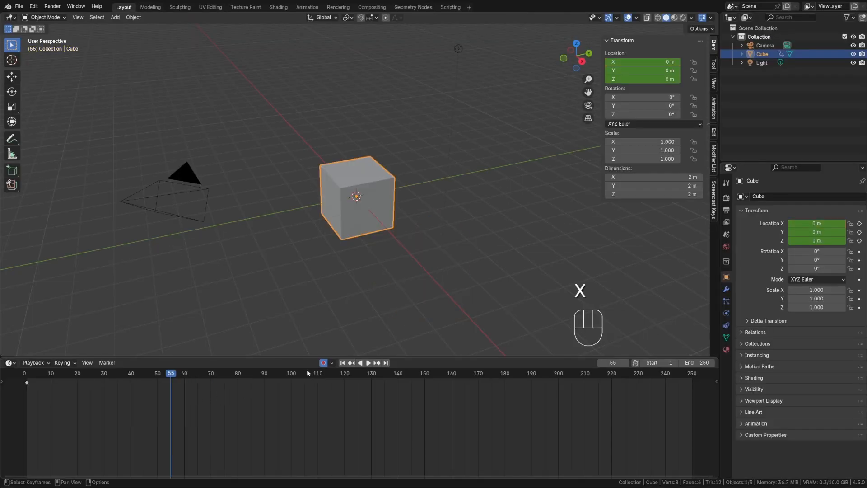
Move the cube about 6.7 m along the X axis at frame 55 with Auto Keying off
key("g")
key("x")
left_click(508, 312)
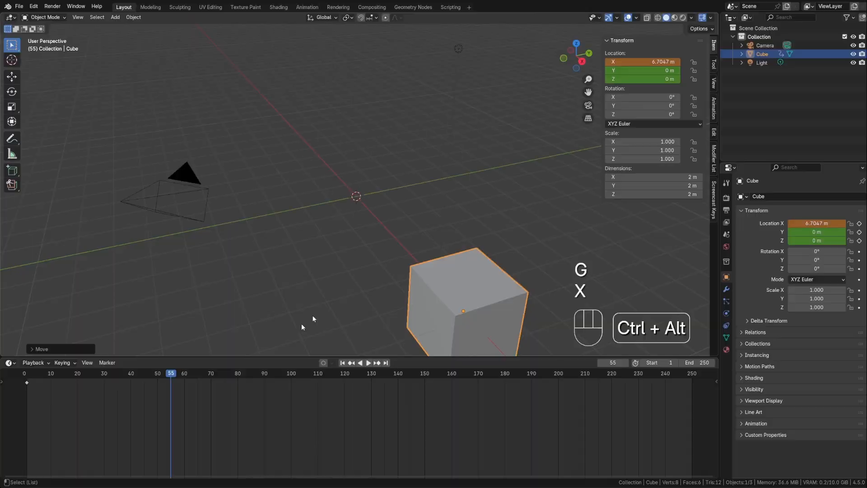
Keyframe the cube's location at frame 55, and move the cube freely at frame 101 and keyframe its location there
right_click(642, 80)
left_click(643, 80)
left_click(294, 382)
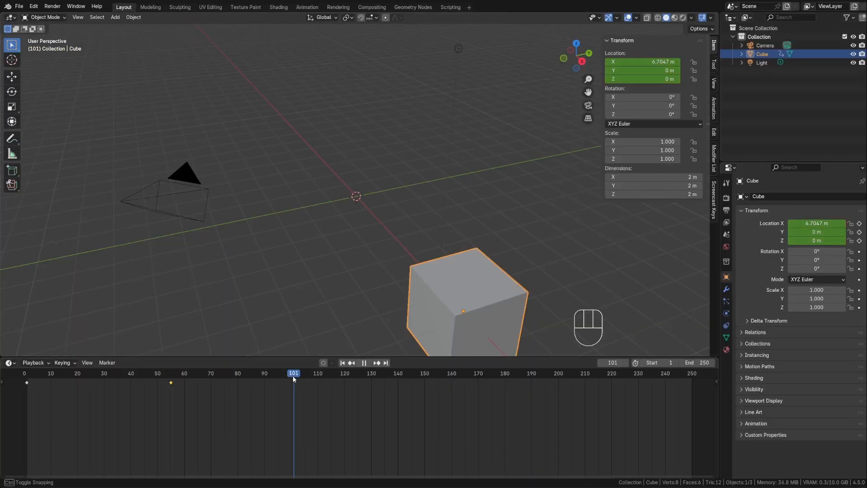
key("g")
left_click(600, 89)
left_click(664, 72)
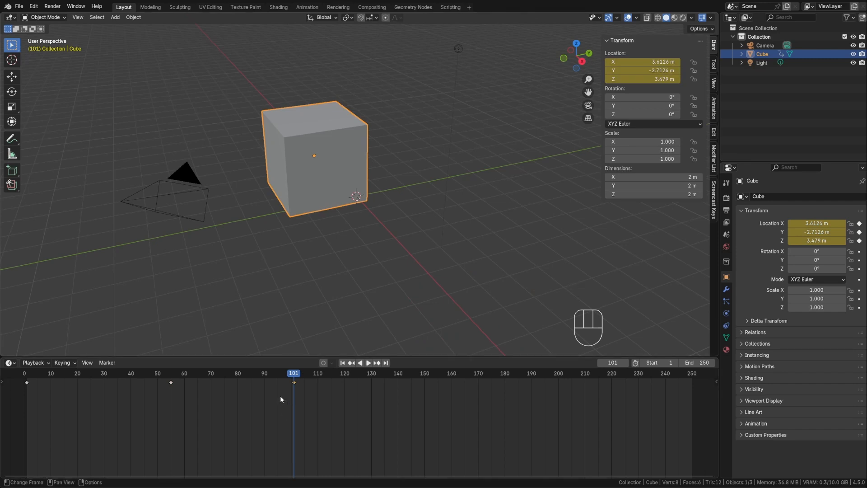
Undo the manual location keyframes at frames 101 and 55 and the cube's last move
key("ctrl+z")
key("ctrl+z")
key("ctrl+z")
key("ctrl+z")
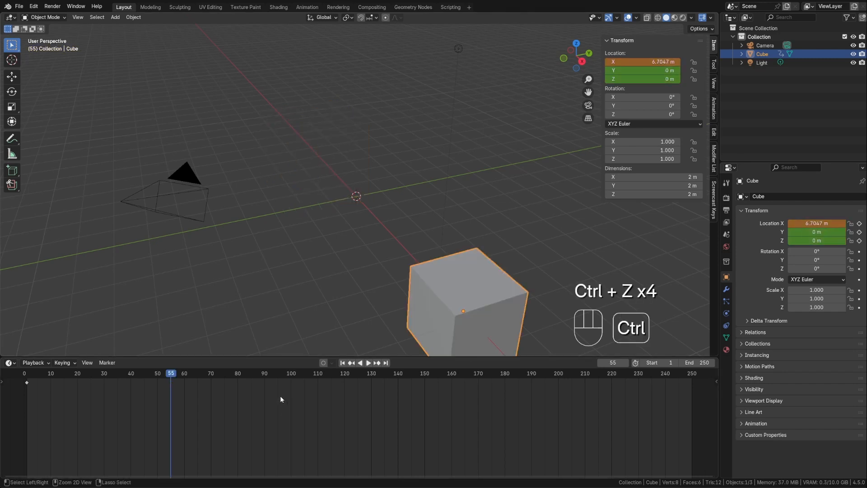
Turn on Auto Keying and move the cube along the X axis to about 3.52 m at frame 55
key("g")
key("x")
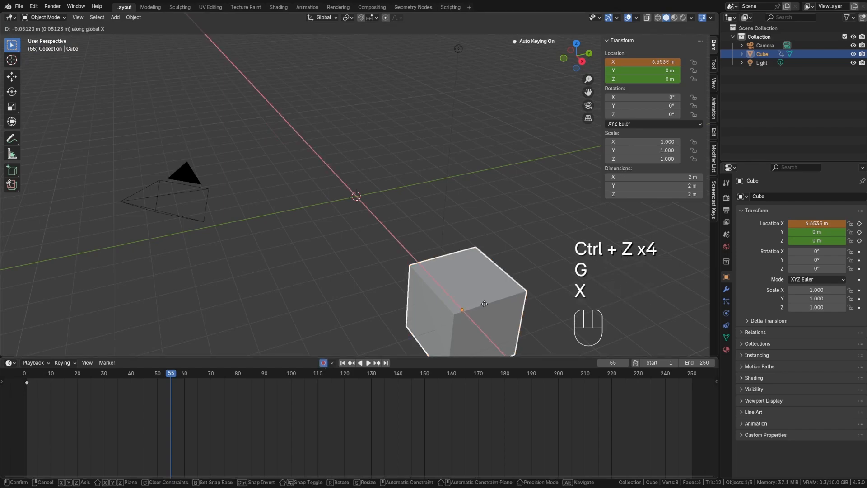
left_click(434, 229)
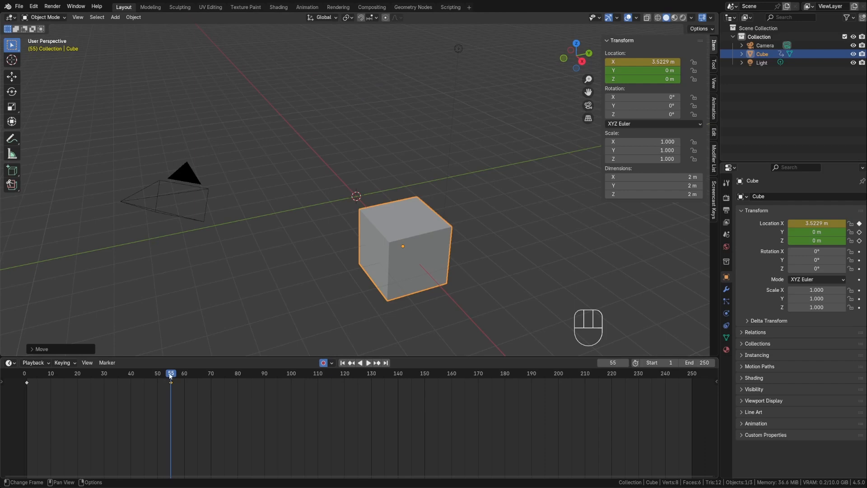
mouse_move(171, 375)
left_mouse_down()
mouse_move(49, 383)
mouse_move(174, 385)
left_mouse_up()
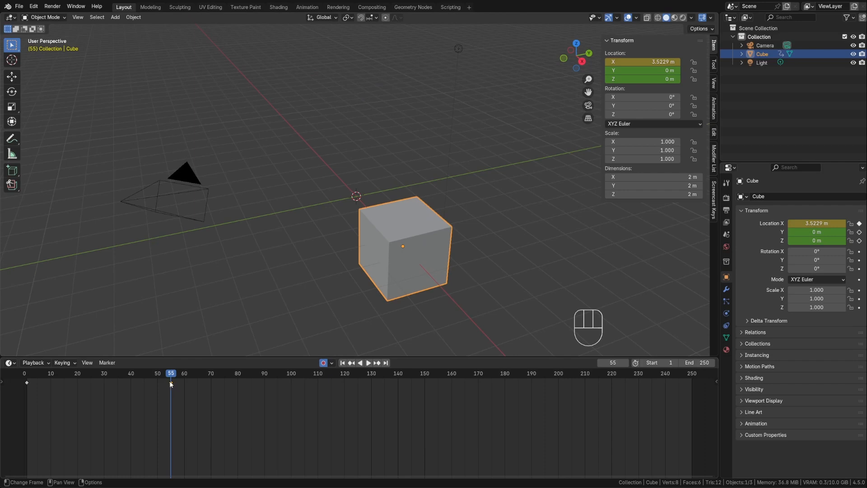
key("x")
Examine the Auto-Keyframing options in the Animation preferences, and close the preferences window
left_click(34, 6)
left_click(56, 116)
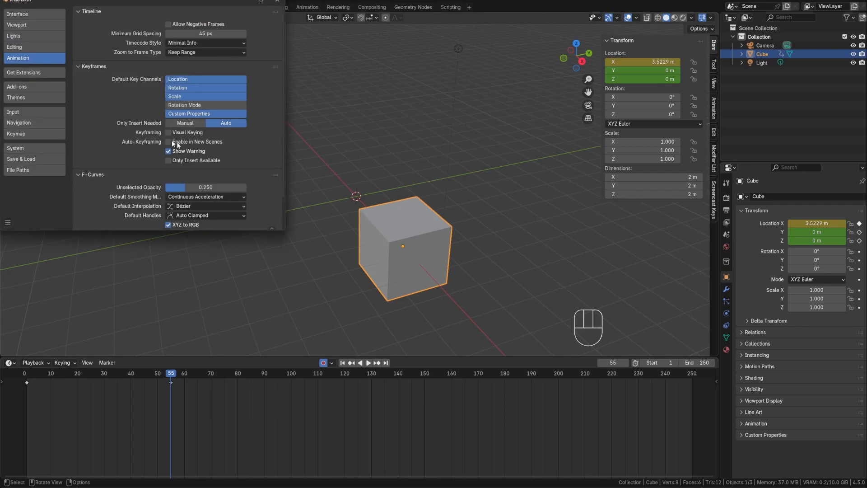
left_click(277, 2)
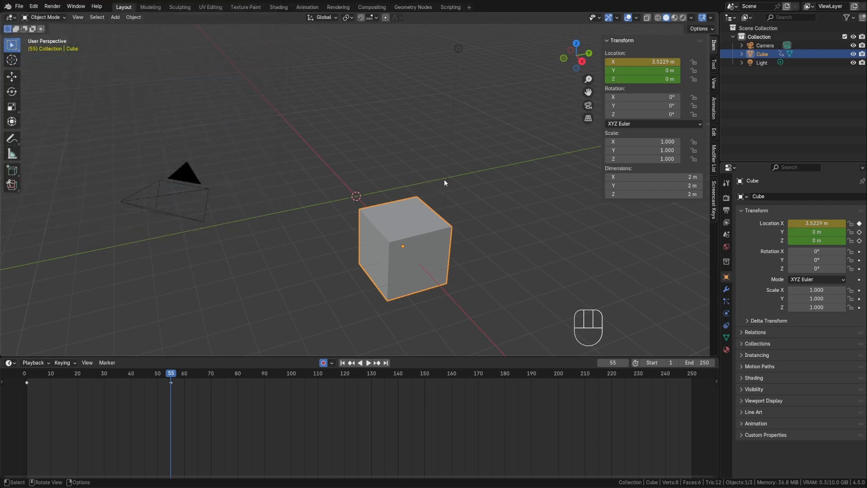
Rotate the cube freely in trackball mode at frame 55, and undo the X and Y scale edits
key("r")
key("r")
left_click(451, 308)
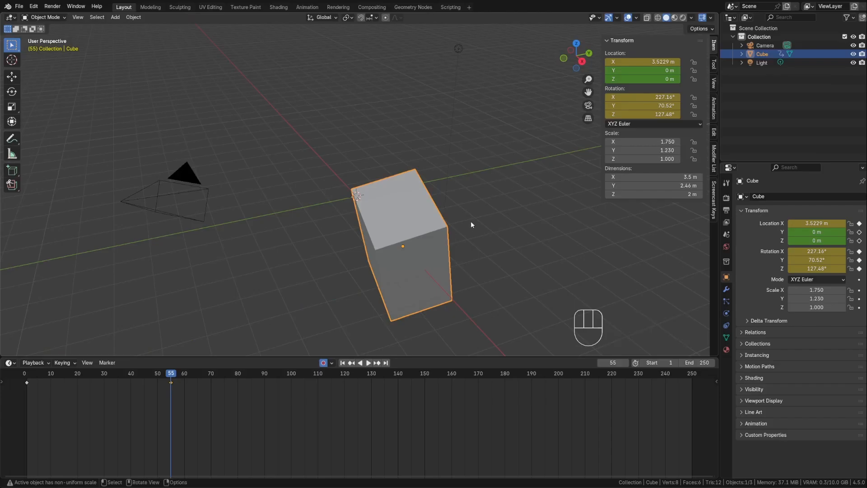
key("ctrl+z")
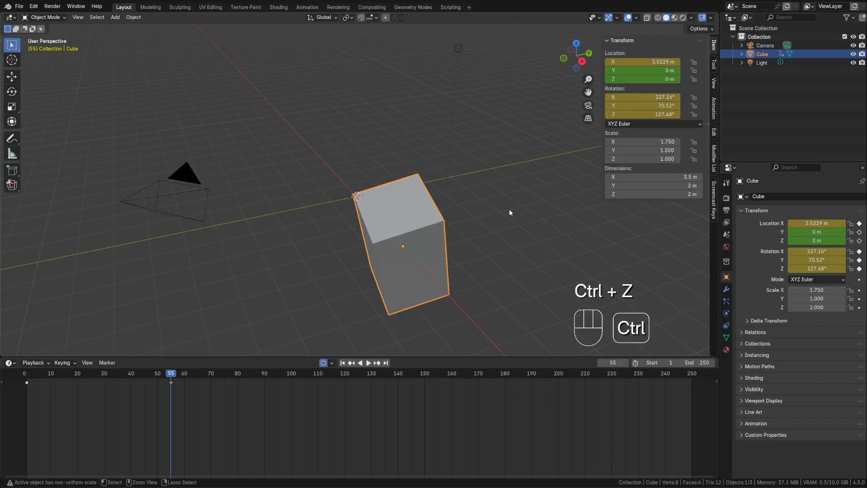
key("ctrl+z")
Scale the cube uniformly to about 0.508 at frame 55, and undo the scaling and the trackball rotation
key("s")
left_click(546, 291)
key("s")
left_click(474, 277)
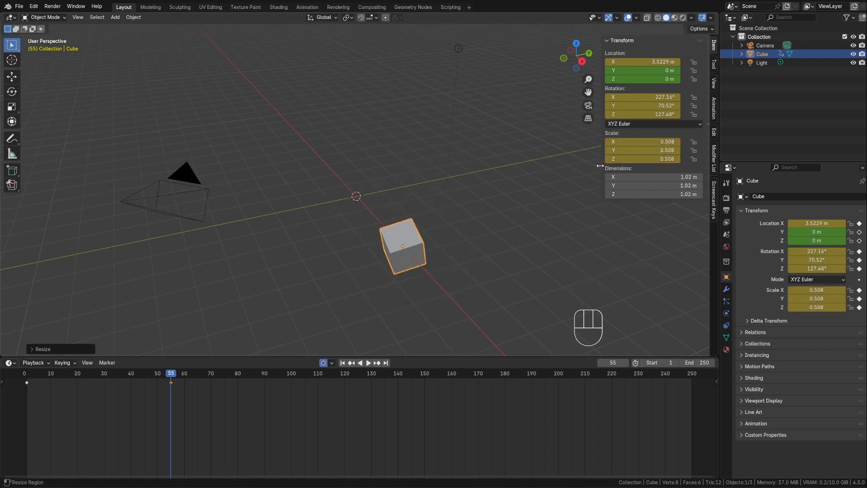
key("ctrl+z")
key("ctrl+z")
key("ctrl+z")
key("ctrl+z")
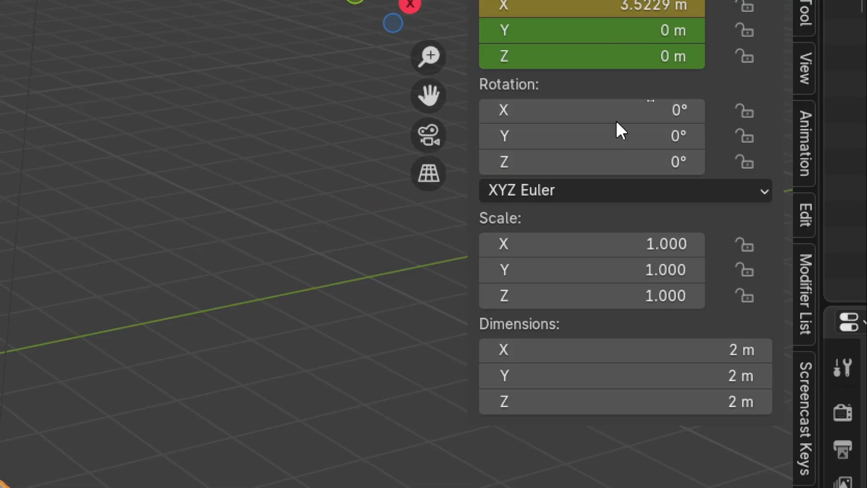
Set the cube's X rotation value to 57° and undo the change
left_click_drag(612, 111, 686, 111)
key("ctrl+z")
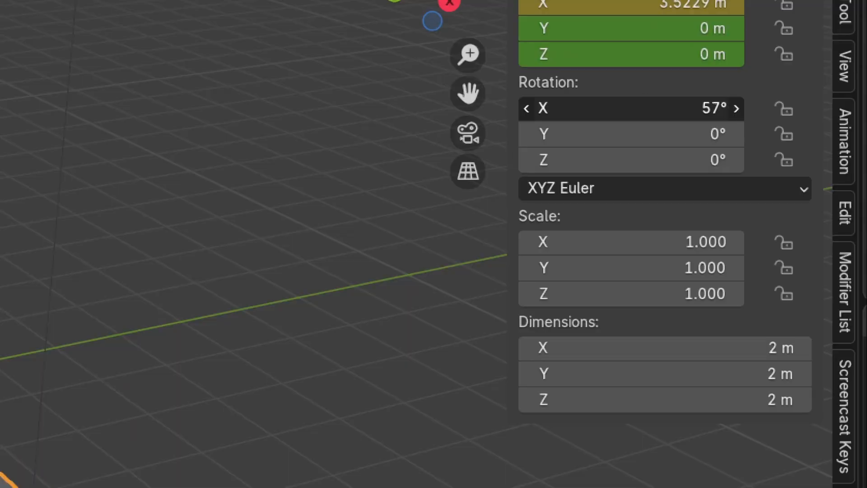
key("ctrl+z")
Rotate the cube freely and about the X axis to about -64°, undoing each rotation
key("r")
left_click(461, 270)
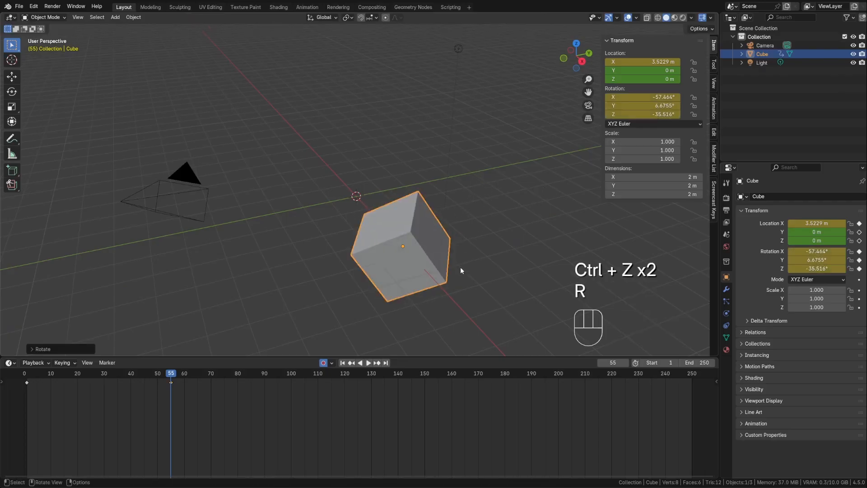
key("ctrl+z")
key("r")
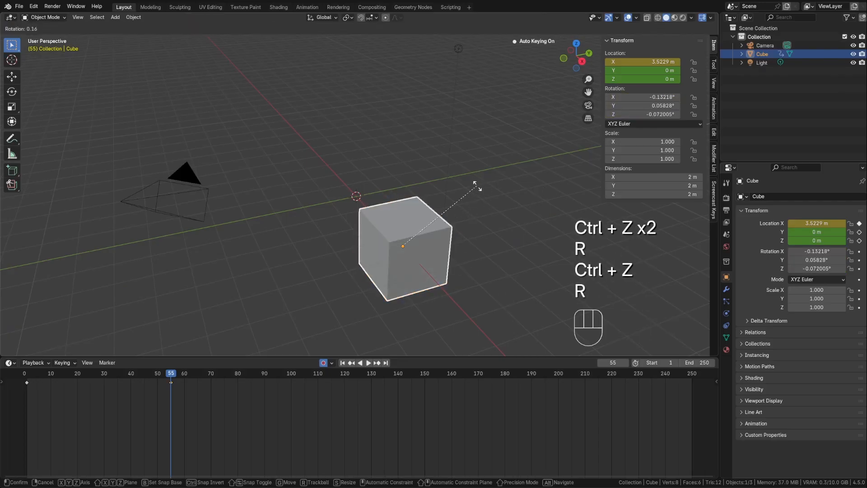
key("x")
left_click(496, 319)
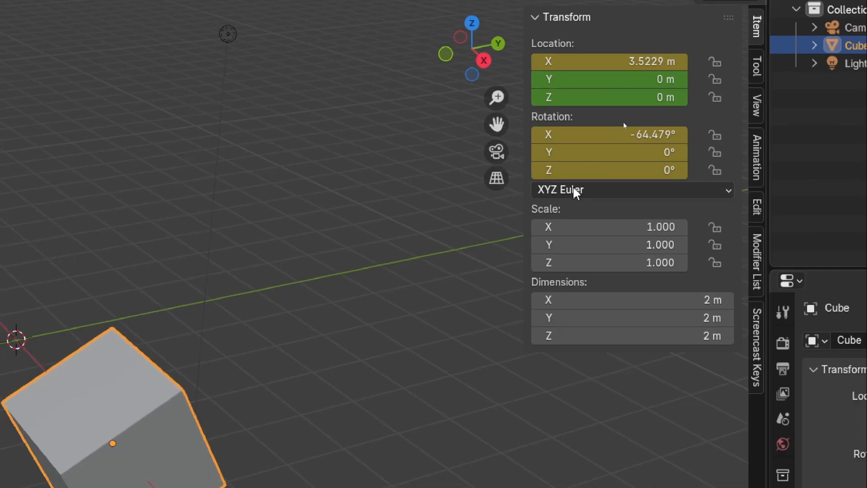
key("ctrl+z")
Enable Only Insert Available for Auto-Keyframing in the Animation preferences, and close the preferences window
left_click(33, 6)
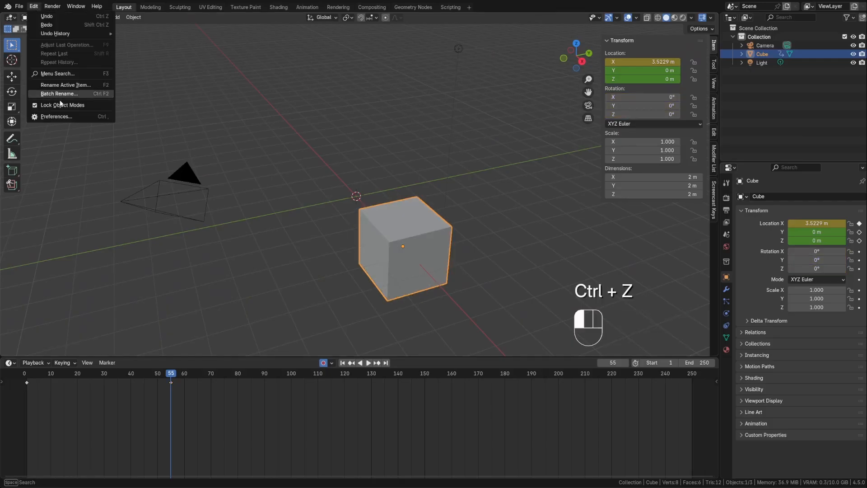
left_click(50, 118)
left_click(168, 160)
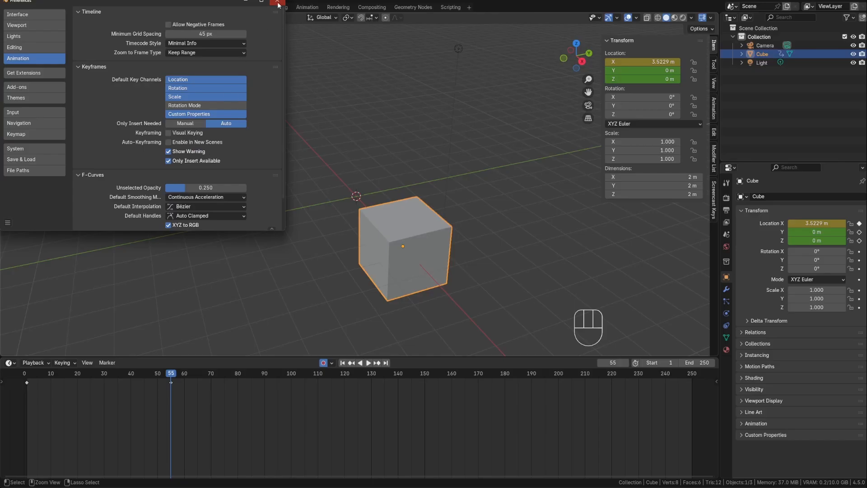
left_click(278, 5)
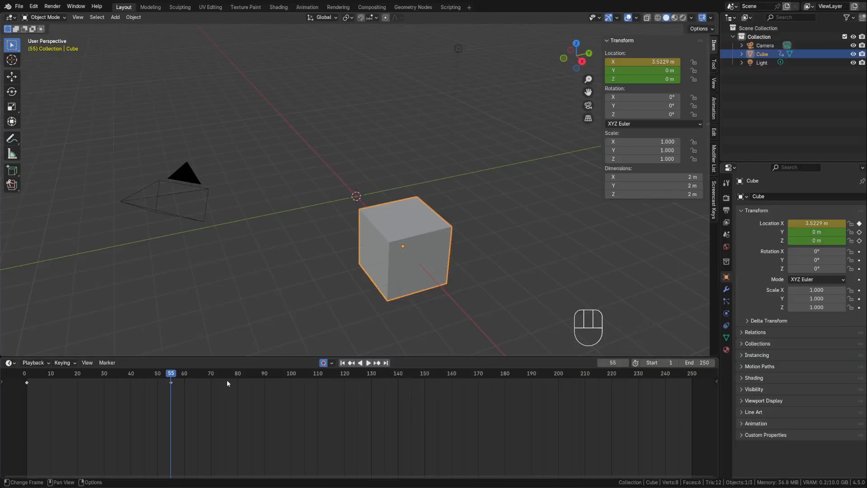
Rotate the cube freely in trackball mode at frame 68 and manually keyframe its rotation
left_click_drag(178, 377, 206, 375)
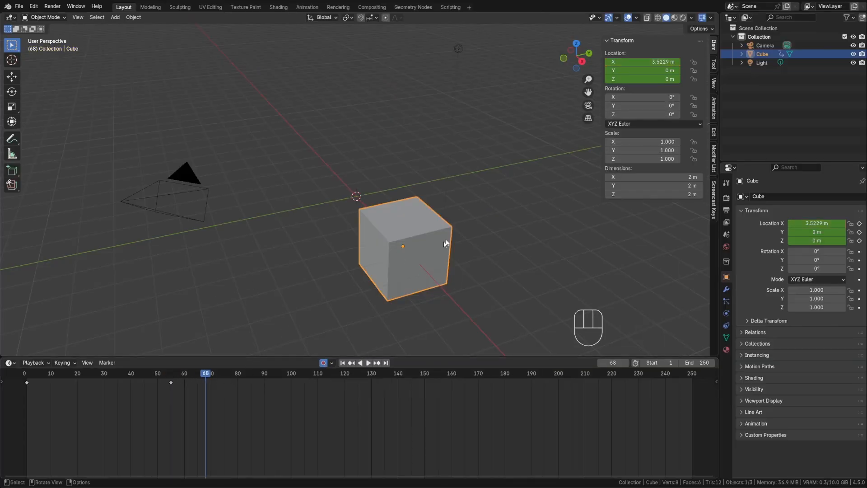
key("r")
key("r")
left_click(571, 216)
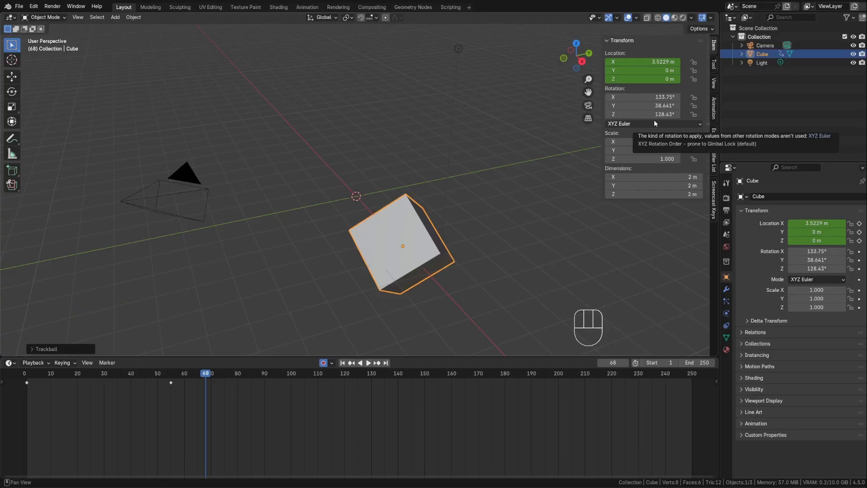
right_click(655, 113)
left_click(658, 114)
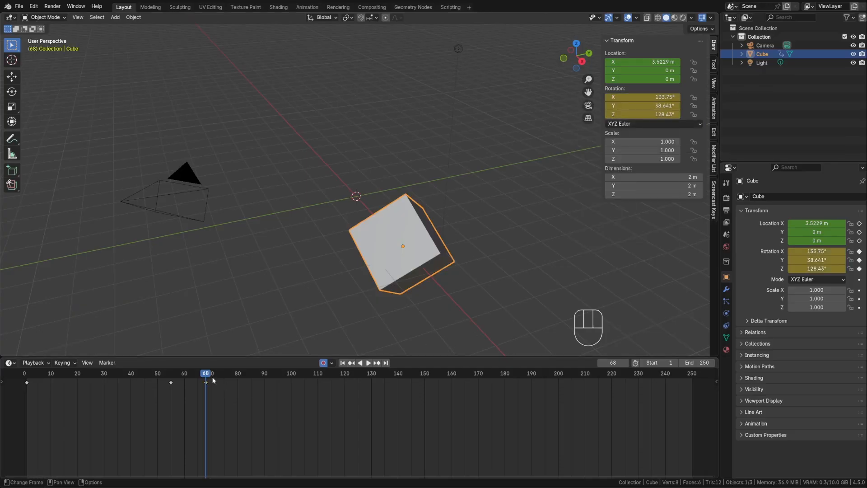
At frame 89, rotate and move the cube freely with Auto Keying on
left_click_drag(209, 374, 262, 374)
key("r")
key("r")
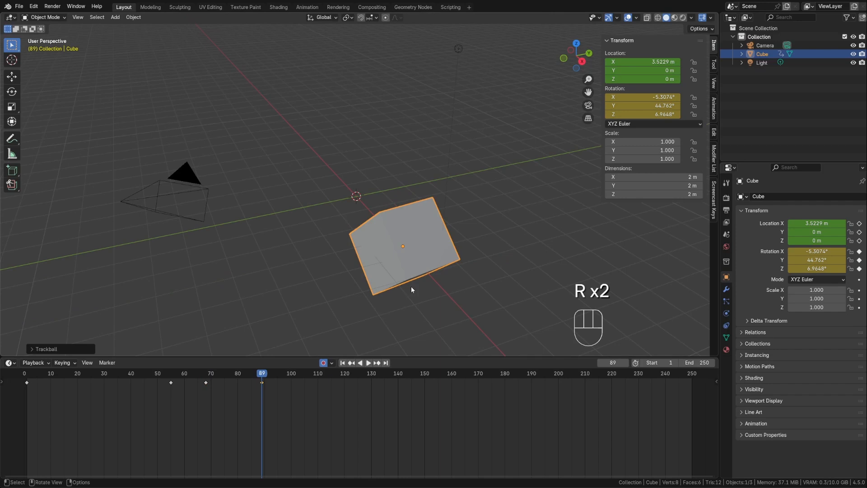
key("g")
left_click(296, 263)
key("r")
key("r")
left_click(392, 333)
Play back the cube's keyframed animation from about frame 55 and stop it
mouse_move(172, 376)
left_mouse_down()
mouse_move(52, 376)
mouse_move(181, 377)
left_mouse_up()
key("space")
key("space")
key("space")
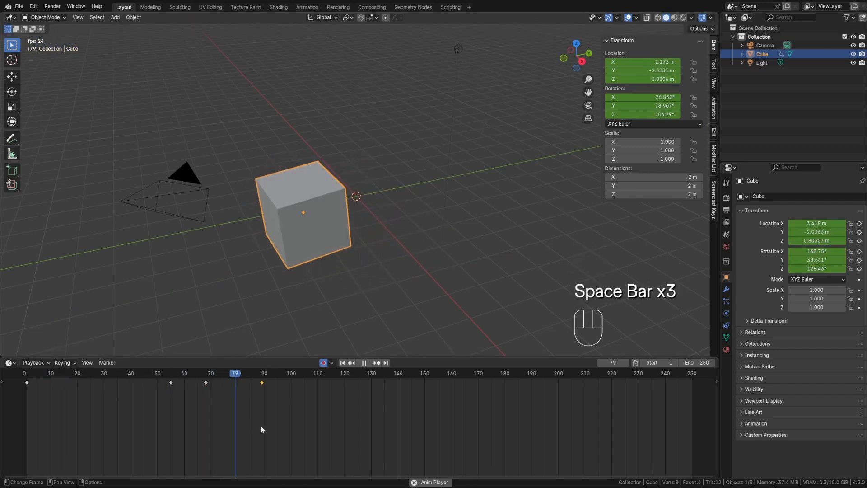
key("space")
Delete all of the cube's keyframes, and clear its location, rotation and scale at frame 51
key("a")
key("x")
left_click(203, 415)
left_click_drag(198, 374, 160, 374)
key("alt+g")
key("alt+r")
key("alt+s")
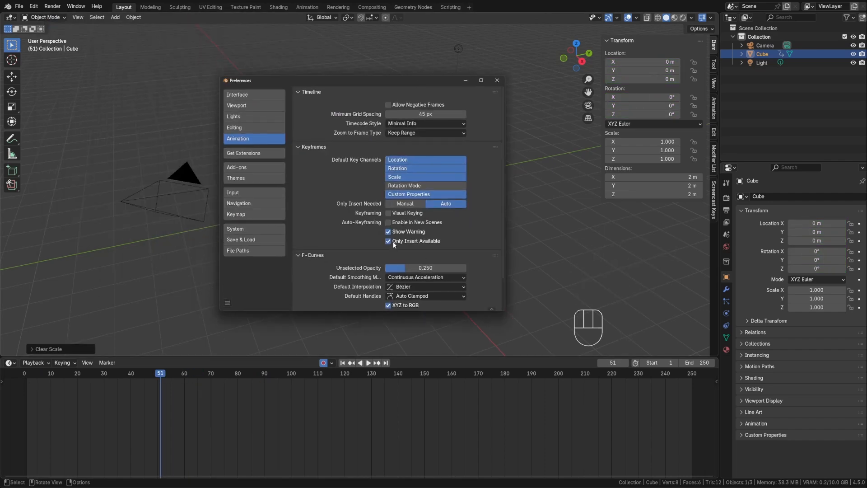
Add an armature at the origin in front view and extrude two more bones upward along the Z axis
scroll(394, 244, "down", 1)
scroll(394, 245, "down", 1)
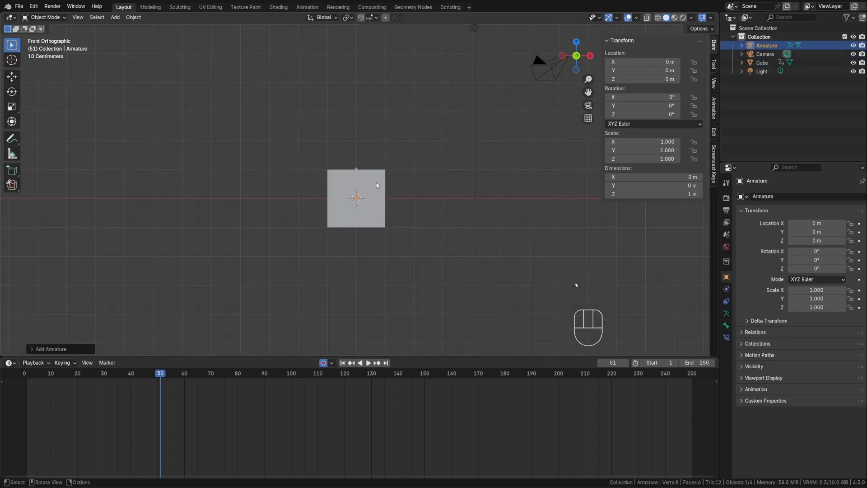
key("Tab")
key("e")
key("z")
key("e")
key("z")
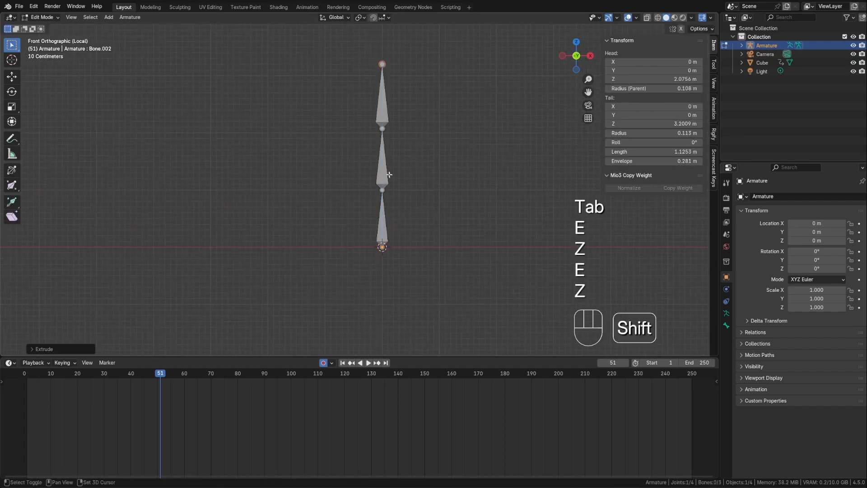
Switch the armature to Pose Mode and set the middle bone's Bone Color to 01 - Theme Color Set
key("ctrl+Tab")
left_click(384, 192)
left_click(726, 326)
left_click(766, 377)
scroll(808, 344, "down", 4)
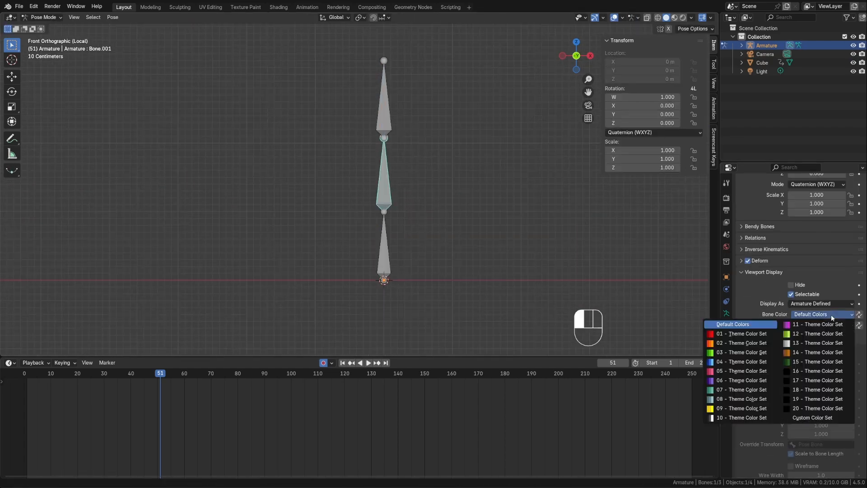
left_click(831, 315)
left_click(745, 334)
Set the top bone's Bone Color to 03 - Theme Color Set and the lowest bone's to 09 - Theme Color Set
left_click(384, 104)
left_click(831, 315)
left_click(745, 353)
left_click(384, 248)
middle_click_drag(491, 219, 481, 223, "shift")
left_click(824, 314)
left_click(740, 409)
Go to frame 1 and show the channel list in the timeline
middle_click_drag(452, 253, 457, 258, "shift")
key("shift+Right")
key("shift+Left")
key("shift+Left")
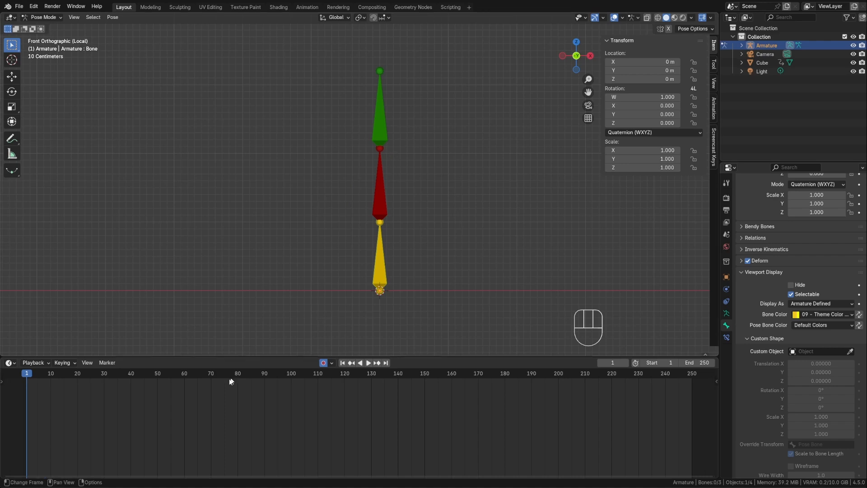
left_click_drag(237, 358, 14, 367)
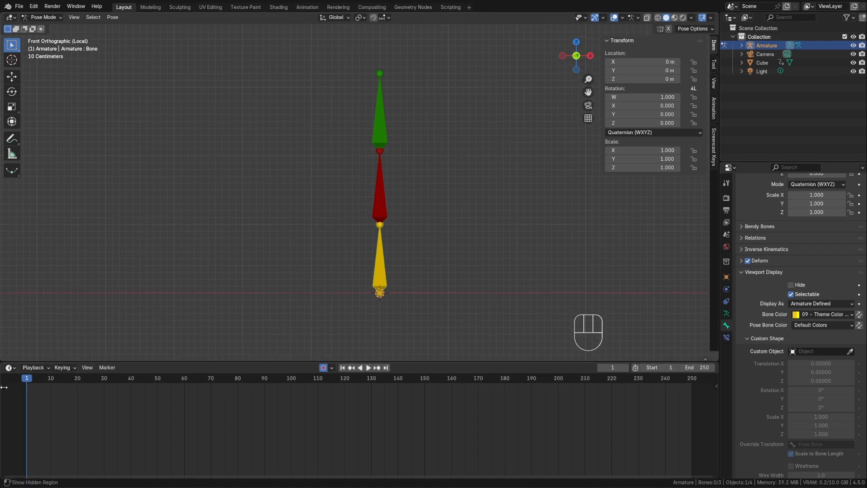
left_click(4, 387)
Rotate the middle and top bones freely at frame 1, and insert rotation keyframes for all three bones
left_click(380, 112)
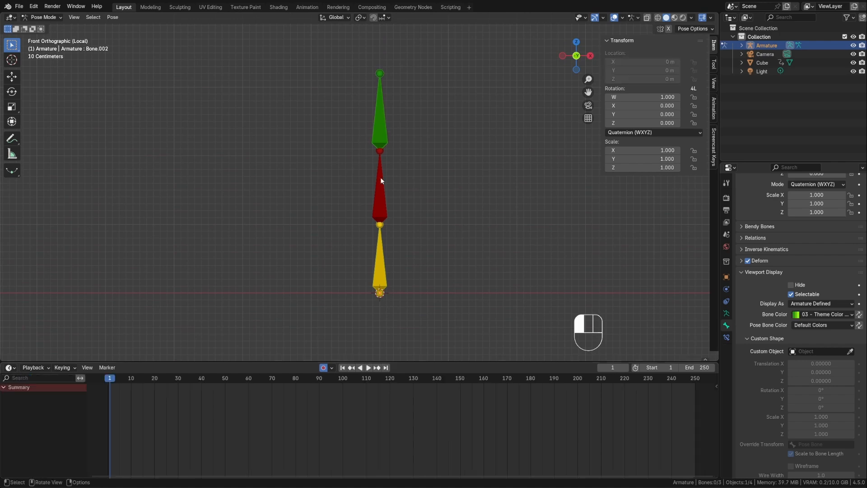
left_click(380, 177)
key("r")
left_click(473, 253)
left_click(483, 193)
key("r")
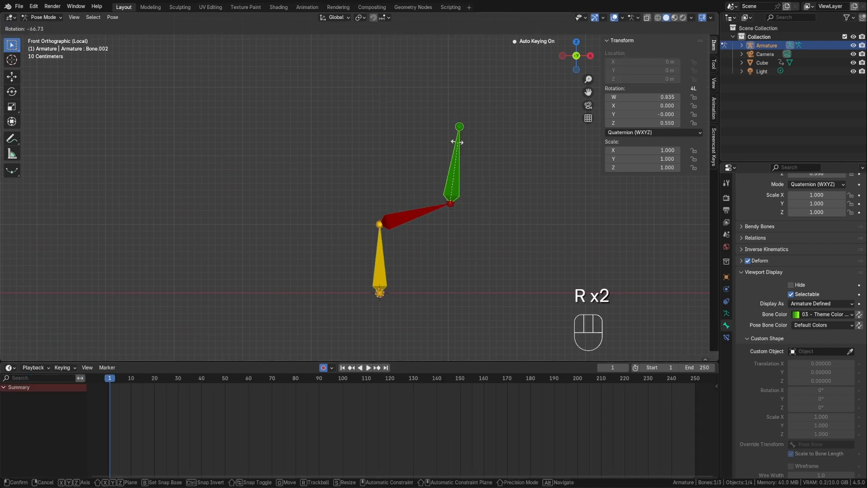
left_click(576, 123)
key("k")
left_click(511, 164)
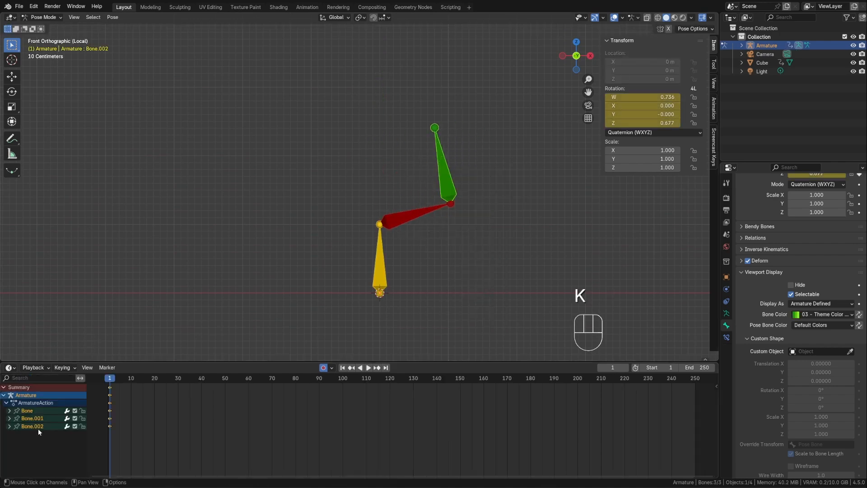
Select bones individually and all together to examine their channels in the timeline's channel list
left_click(378, 273)
left_click(435, 175)
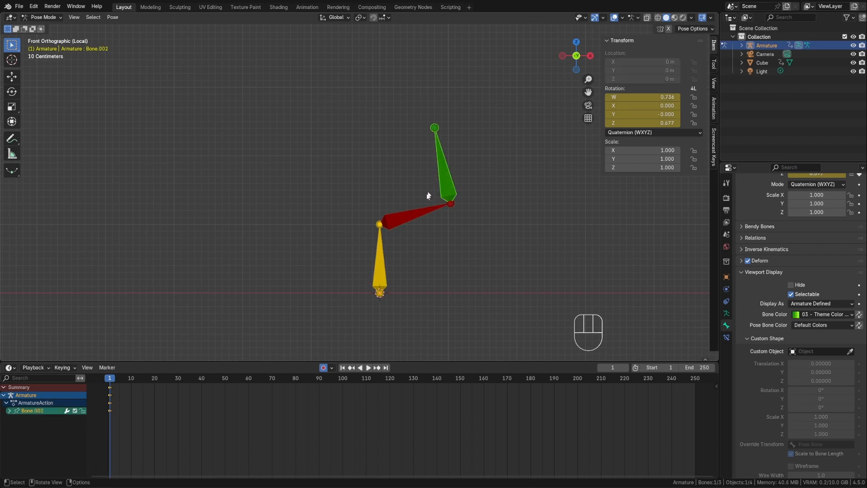
scroll(149, 397, "up", 3, "ctrl")
left_click(10, 410)
left_click(10, 411)
key("a")
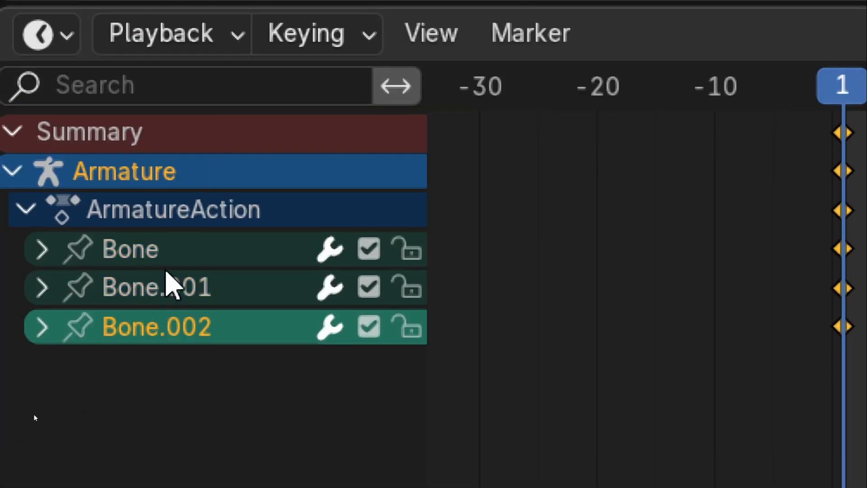
Try extruding three more bones freely from the tip of the top bone in Edit Mode, and undo the extrusions
left_click(167, 253)
left_click(171, 327)
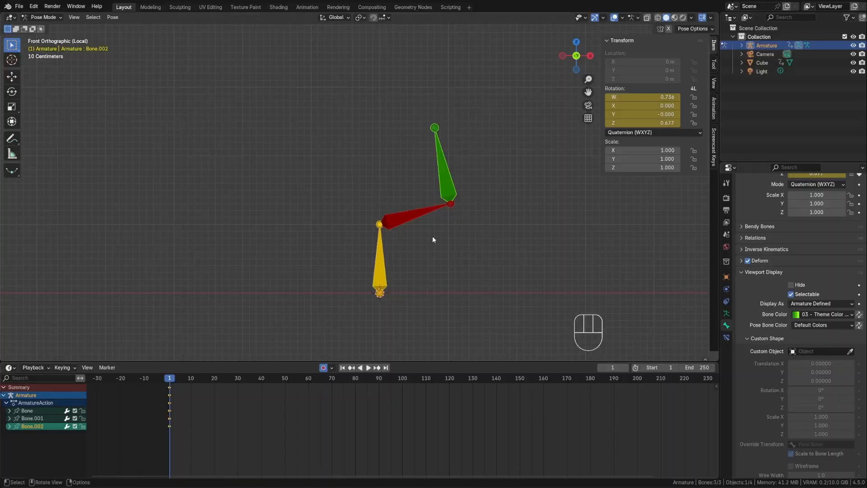
key("Tab")
key("e")
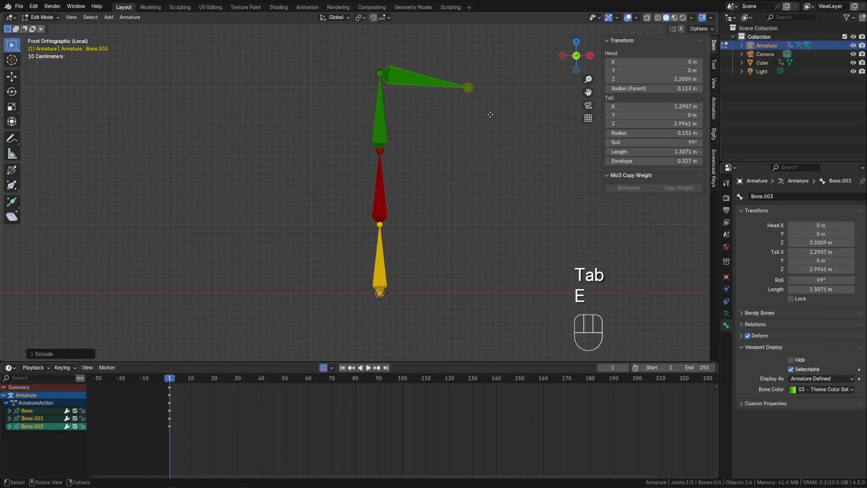
left_click(493, 117)
key("e")
left_click(534, 187)
key("e")
left_click(540, 226)
key("ctrl+z")
key("ctrl+z")
key("ctrl+z")
key("ctrl+z")
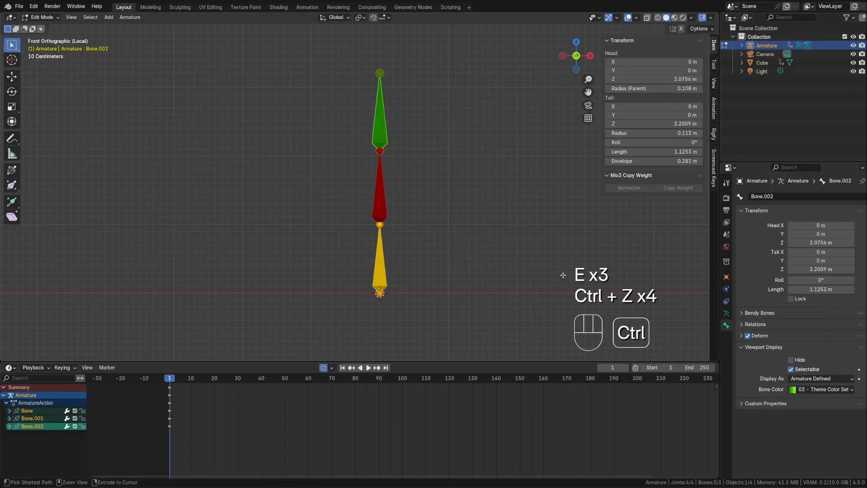
key("ctrl+z")
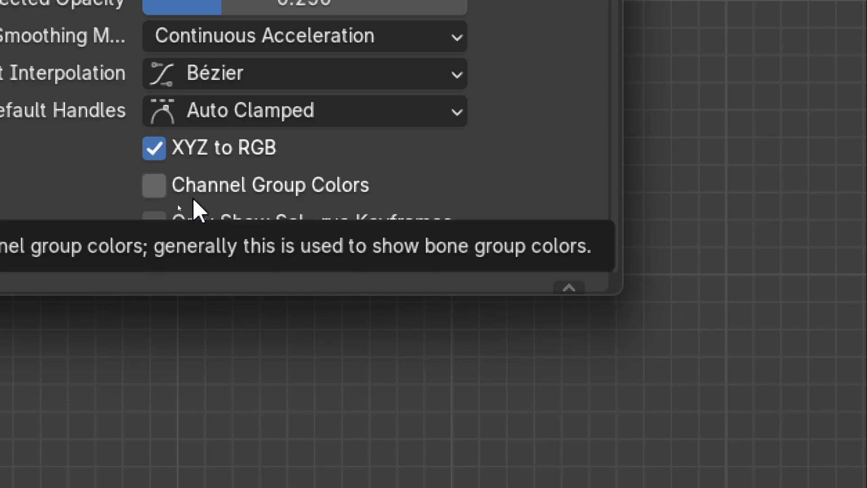
Enable Channel Group Colors in the F-Curves preferences, and compare the channel colours with the middle bone and all bones selected
left_click(177, 204)
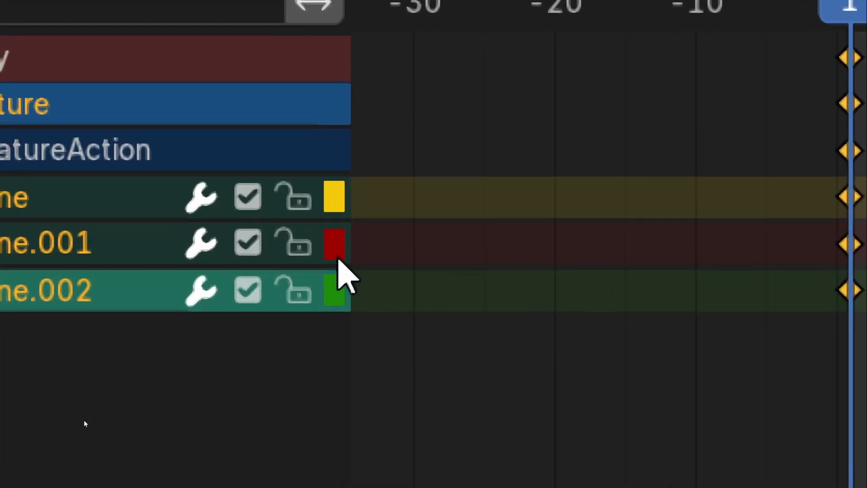
left_click(491, 255)
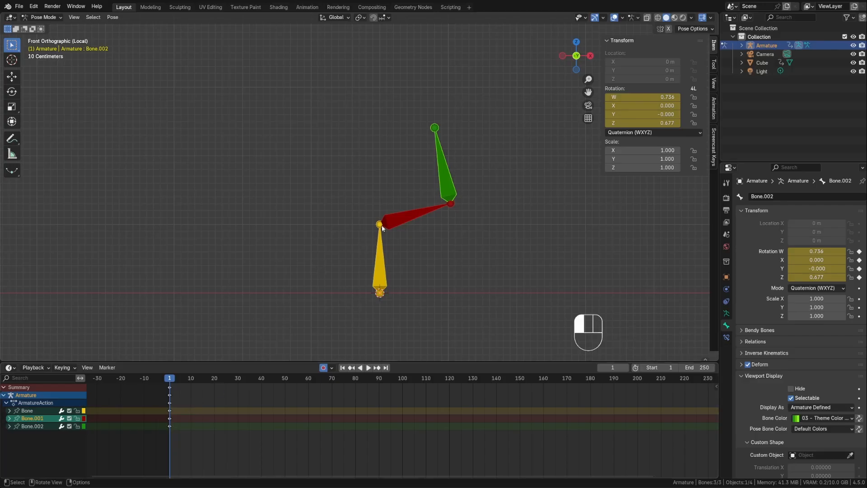
left_click(381, 225)
left_click(383, 225)
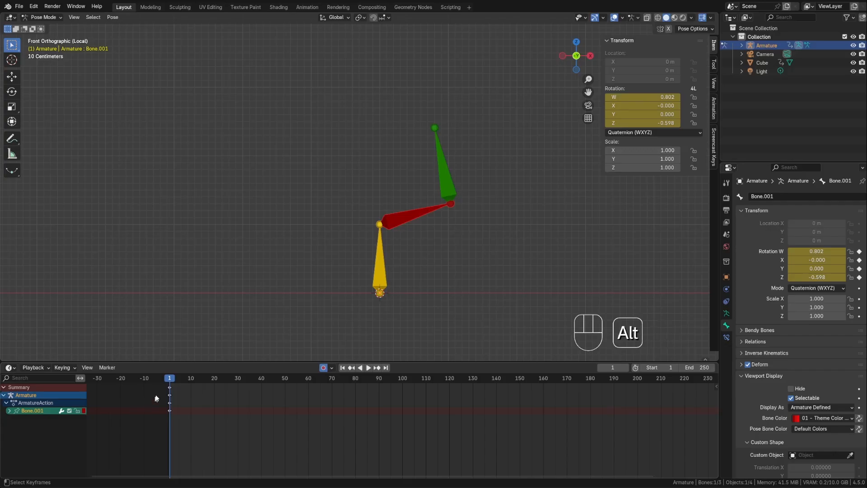
key("alt+a")
key("a")
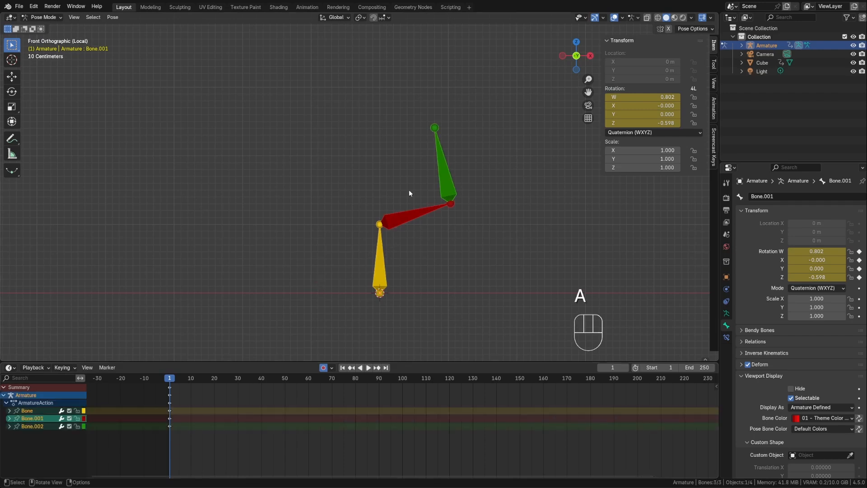
Undo the recent mode and bone selection changes on the armature
key("Tab")
key("ctrl+z")
key("ctrl+z")
key("ctrl+z")
key("ctrl+z")
key("ctrl+z")
key("ctrl+z")
key("ctrl+z")
key("ctrl+z")
key("ctrl+z")
key("ctrl+z")
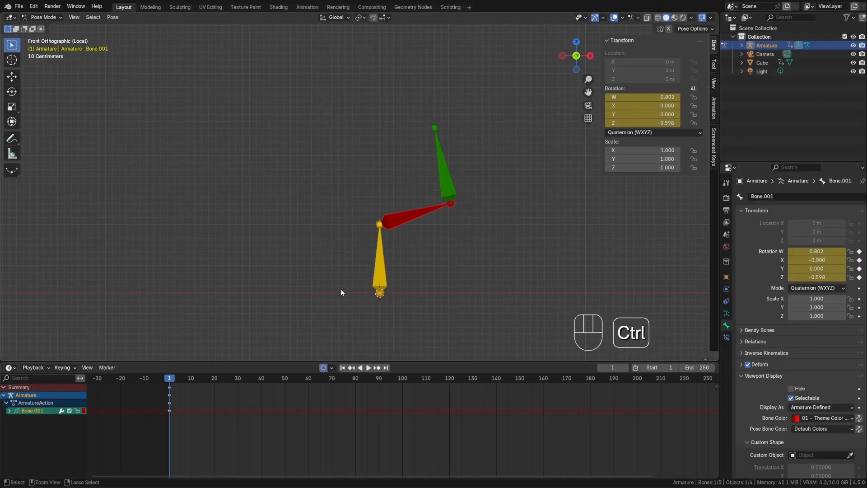
key("ctrl+z")
key("ctrl+z")
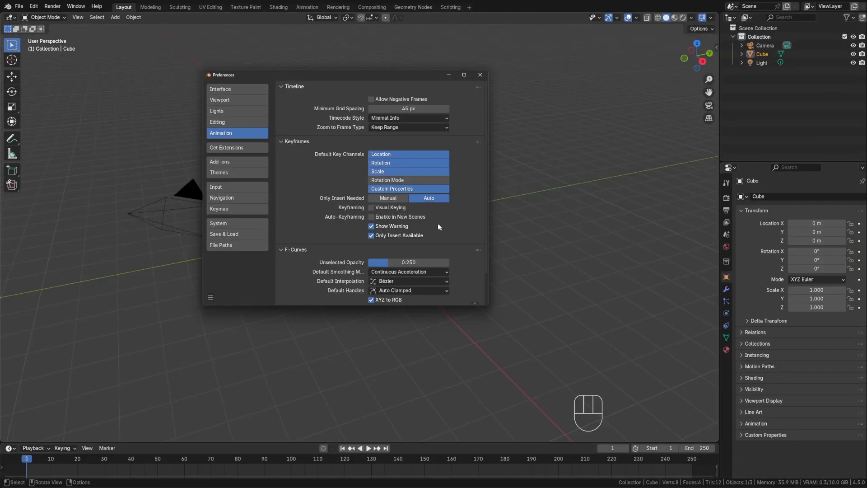
Review the F-Curves preferences, and examine the 3D Viewport theme settings down to the size options from Edge Width to Object Origin Size
scroll(433, 220, "down", 2)
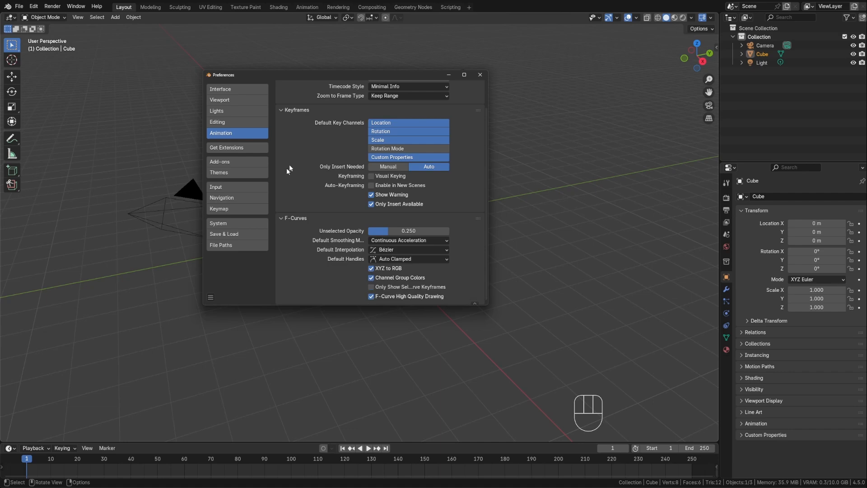
left_click(245, 174)
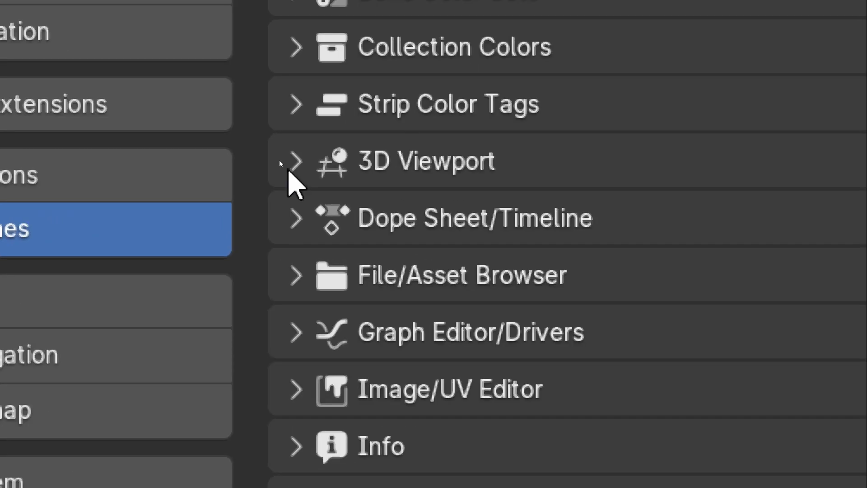
left_click(290, 159)
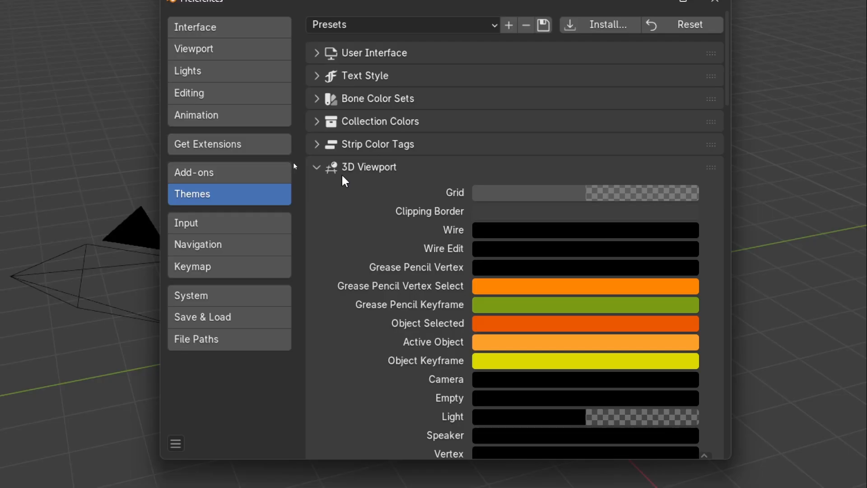
scroll(450, 268, "down", 8)
scroll(438, 264, "down", 20)
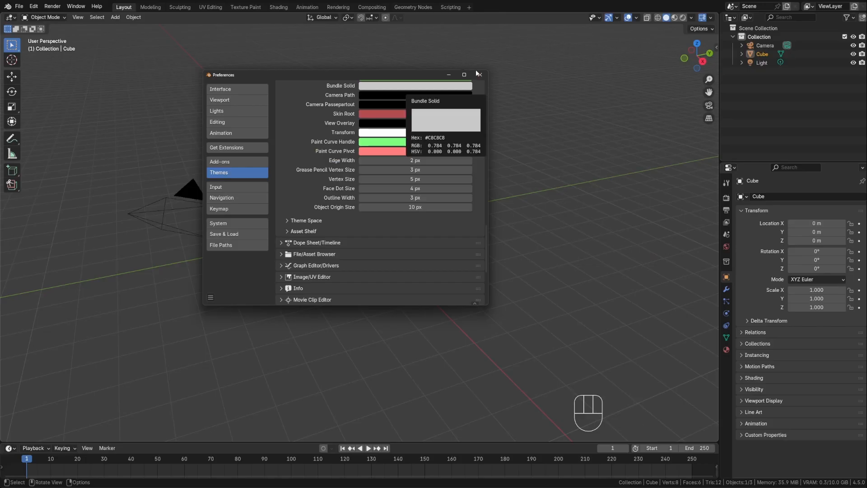
Move the cube freely away from the world origin to examine its origin point, and clear its location
left_click(353, 239)
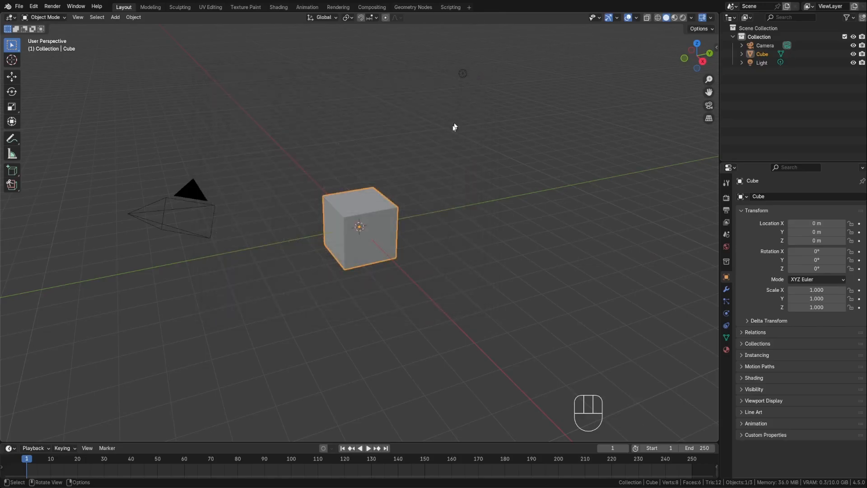
key("g")
left_click(415, 240)
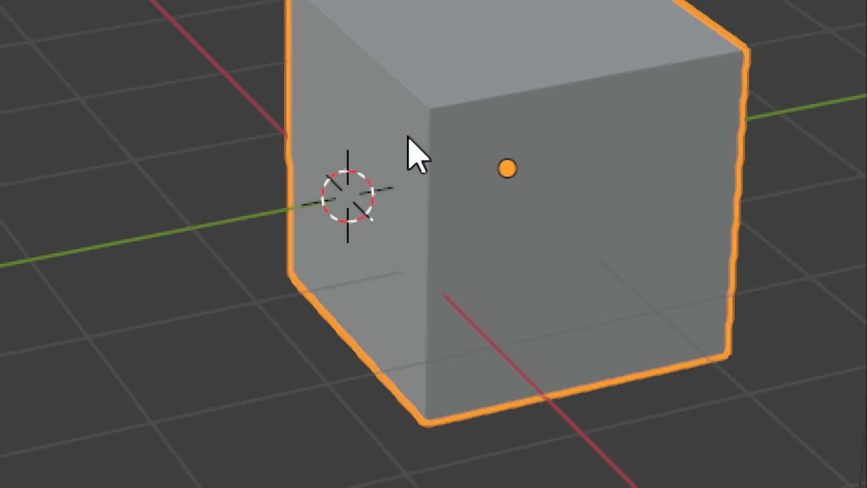
mouse_move(486, 204)
left_mouse_down()
mouse_move(548, 183)
mouse_move(541, 176)
left_mouse_up()
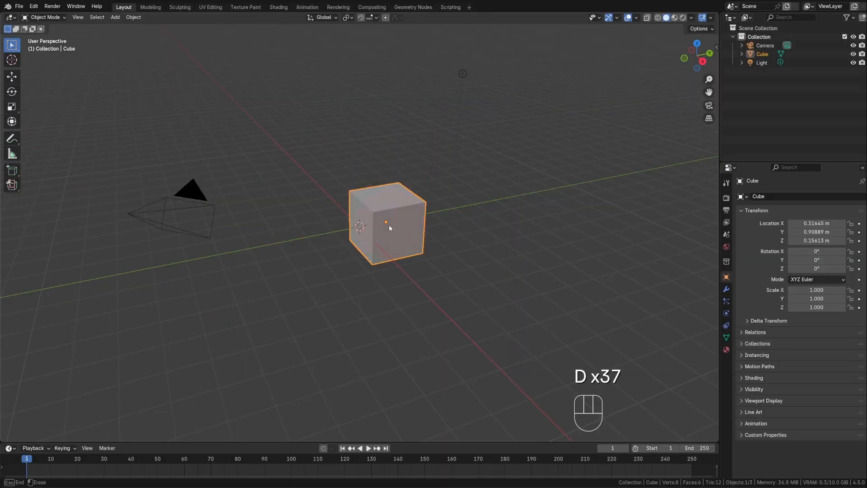
key("alt+g")
Enter Edit Mode on the cube and try moving mesh elements in vertex, edge and face selection modes
scroll(368, 216, "up", 3)
scroll(381, 222, "down", 1)
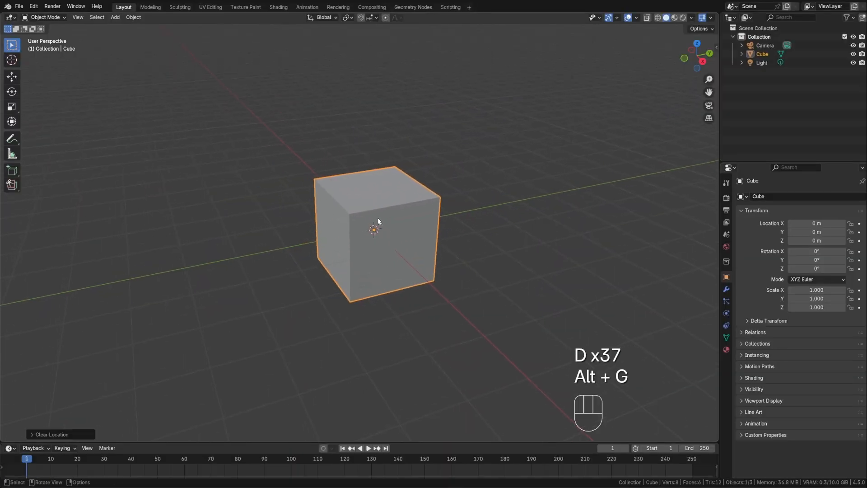
scroll(361, 225, "up", 2)
key("Tab")
left_click(418, 220)
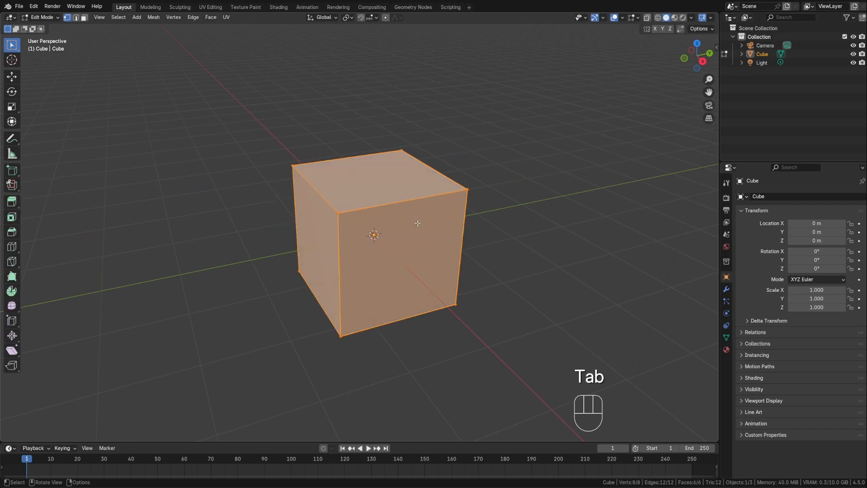
middle_click_drag(398, 228, 397, 232)
key("1")
left_click(382, 244)
key("g")
key("2")
key("g")
key("3")
key("4")
key("g")
key("g")
right_click(450, 263)
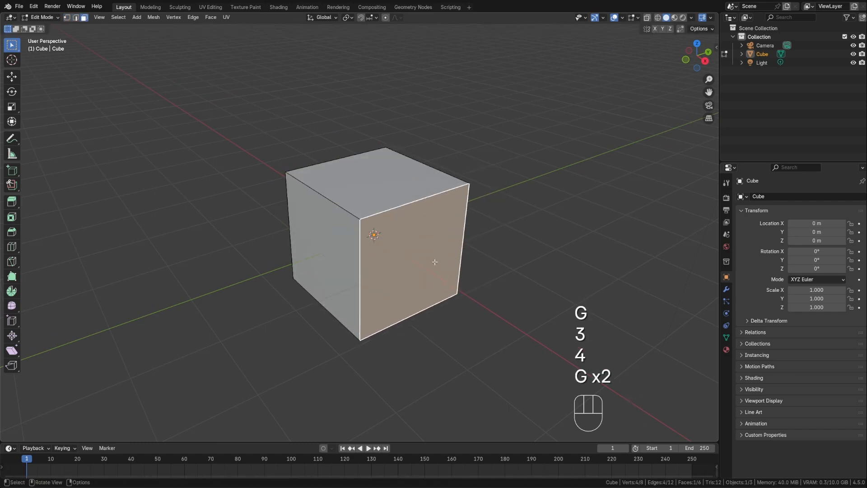
Turn on X-Ray display to examine the face dots of the cube's mesh
key("alt")
key("alt+z")
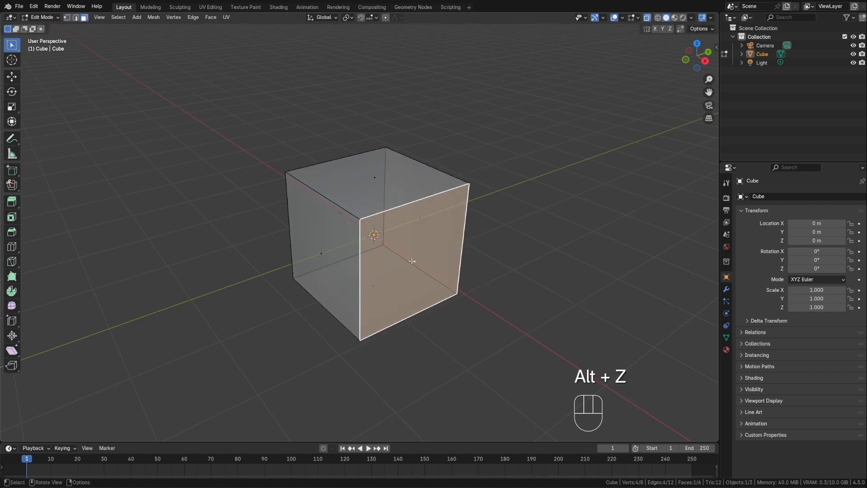
middle_click_drag(405, 263, 418, 256)
scroll(413, 253, "up", 3)
middle_click_drag(331, 256, 397, 219, "shift")
key("ctrl+alt")
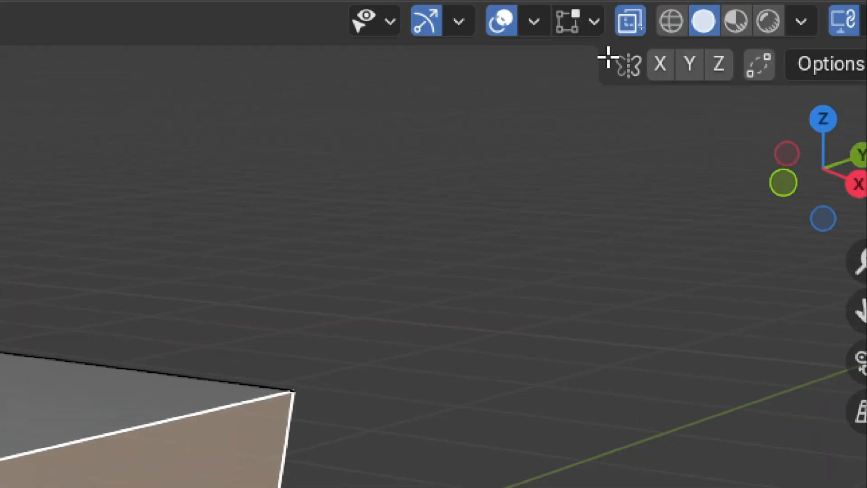
key("ctrl+alt")
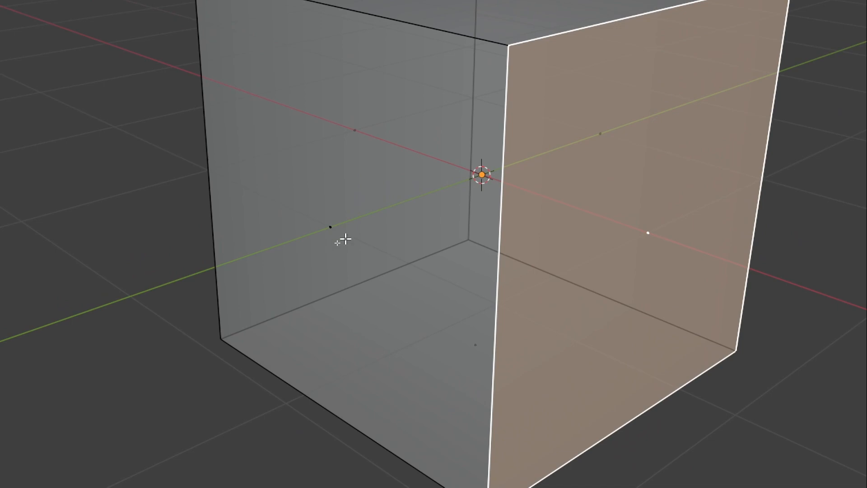
Select several of the cube's faces one at a time near their face dots, clearing the selection between picks
mouse_move(333, 250)
left_mouse_down()
mouse_move(320, 203)
mouse_move(340, 252)
left_mouse_up()
left_click(339, 218)
key("alt+a")
left_click(598, 129)
key("alt+a")
left_click(326, 123)
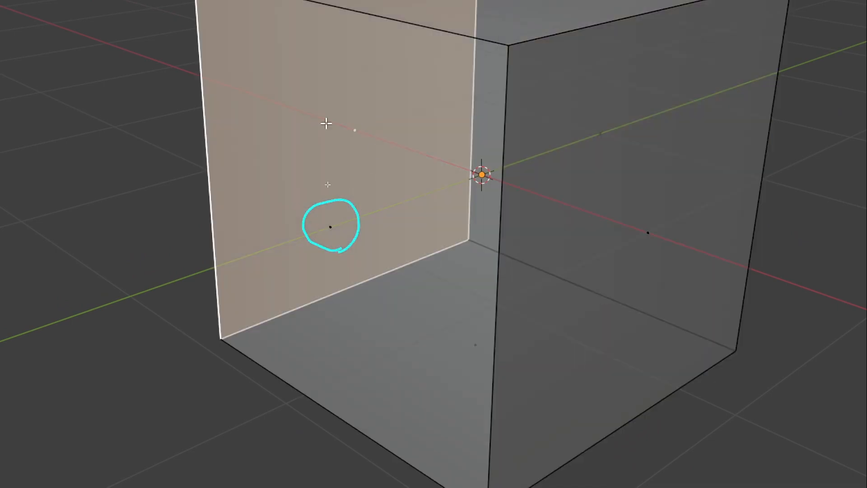
left_click(502, 379)
left_click(619, 216)
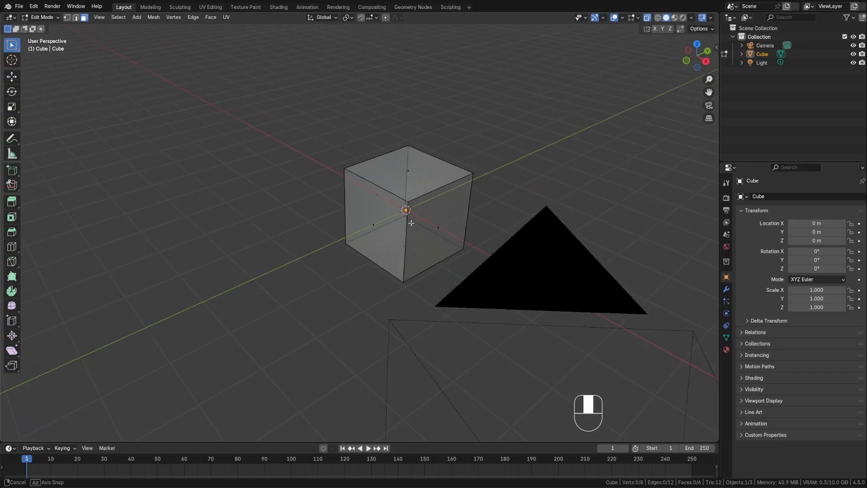
Switch to vertex selection mode and reopen Preferences at the 3D Viewport theme's size options
middle_click_drag(410, 224, 455, 193)
key("1")
left_click(33, 6)
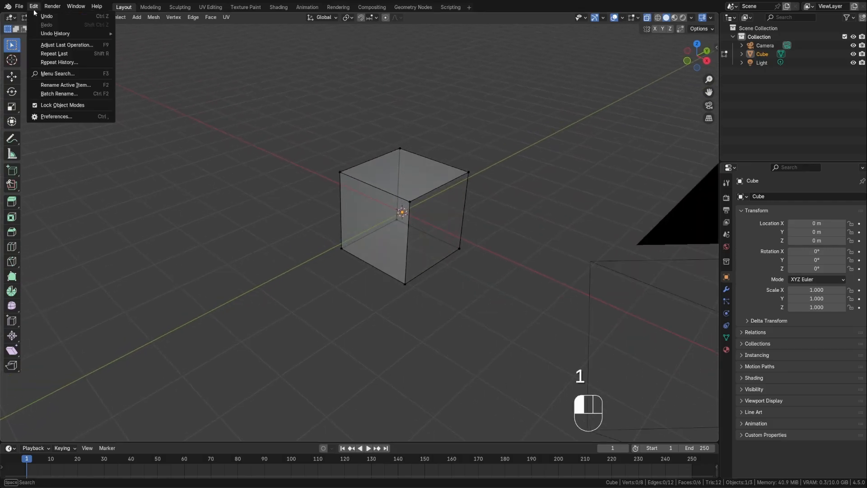
left_click(45, 118)
left_click(108, 86)
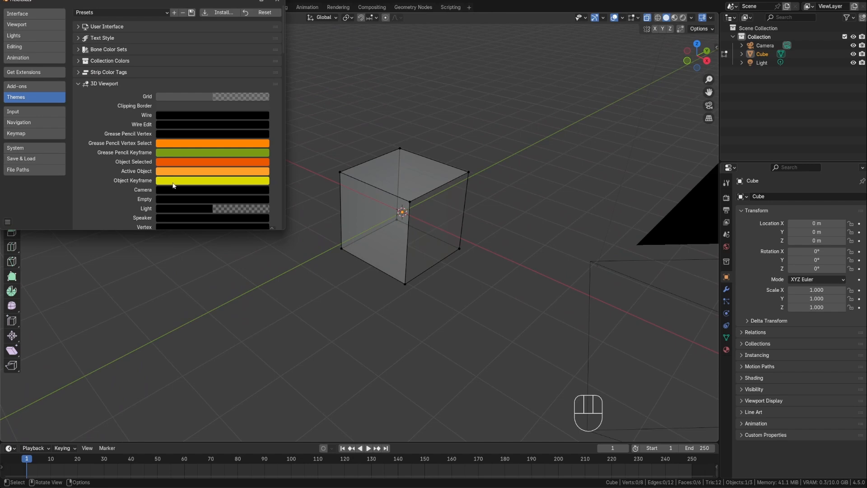
scroll(174, 183, "down", 15)
scroll(180, 176, "down", 4)
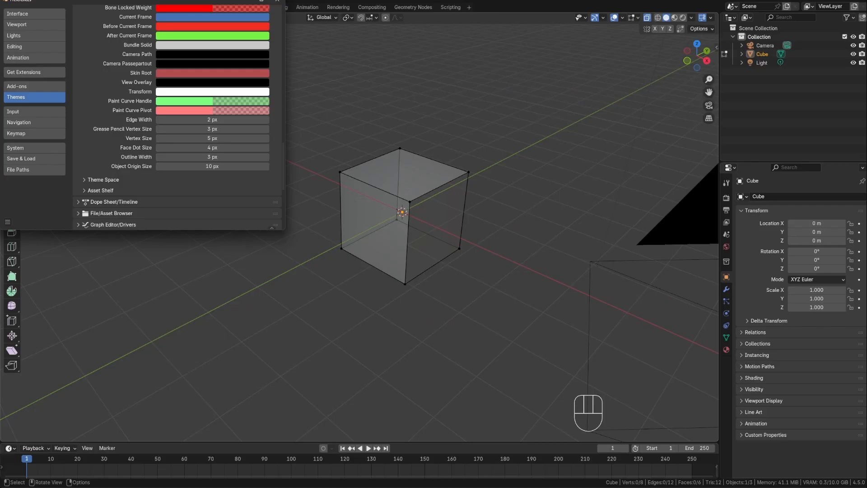
Look over the Display options in the Interface preferences, and return to the 3D Viewport theme's size options
left_click(28, 13)
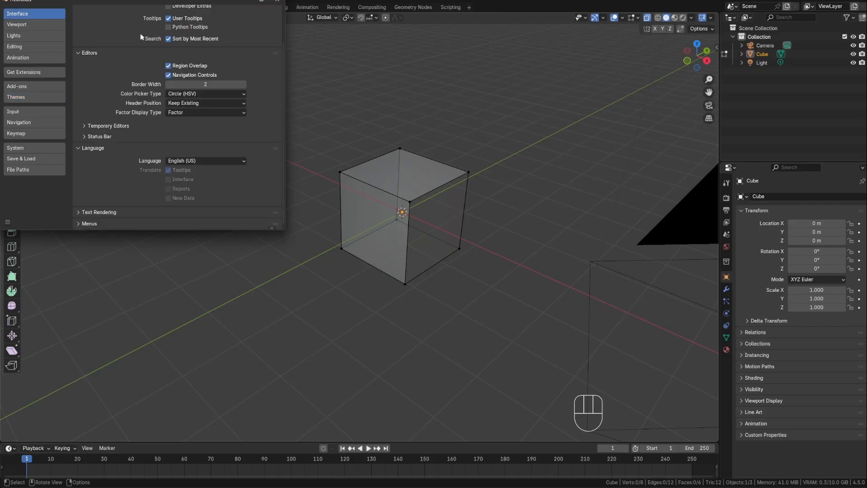
left_click_drag(197, 1, 365, 103)
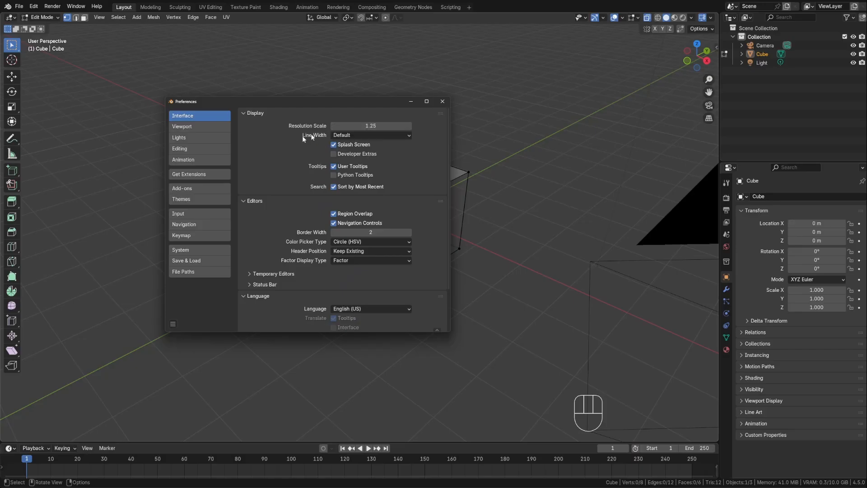
left_click(194, 199)
scroll(325, 258, "down", 20)
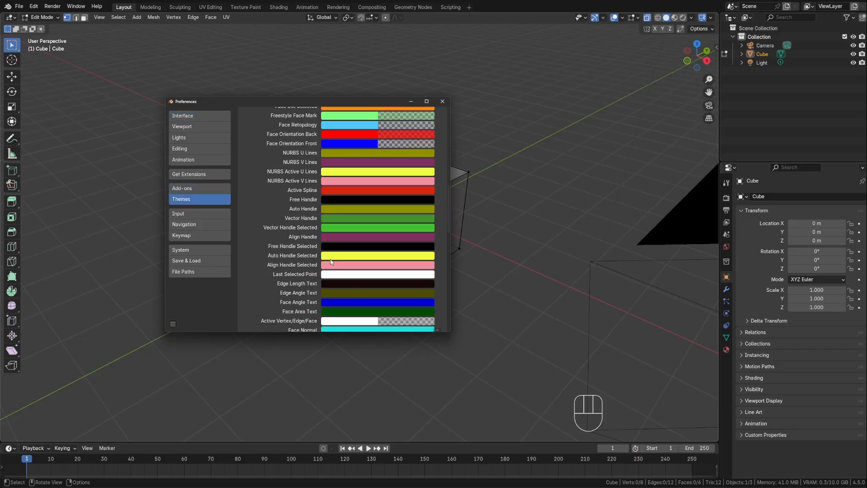
scroll(335, 269, "down", 3)
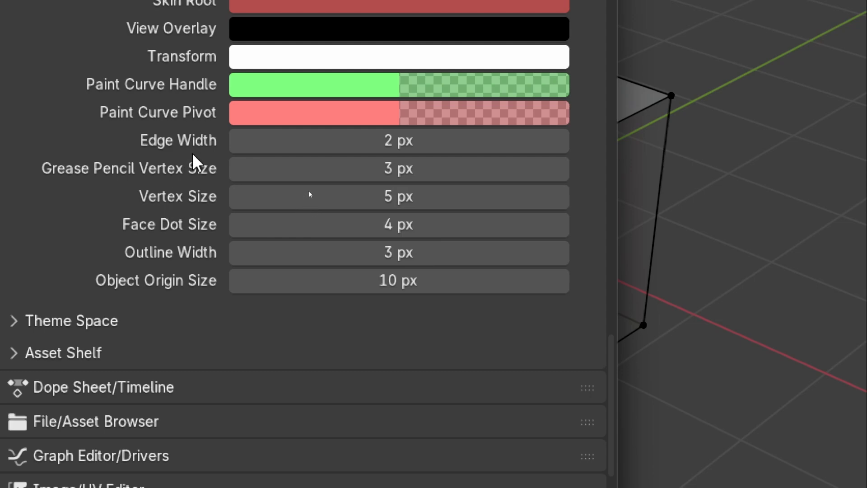
Switch between edge and vertex selection modes and select parts of the cube to examine edge width and vertex size
left_click(657, 139)
key("2")
left_click(673, 143, "alt")
key("2")
key("1")
left_click(685, 140)
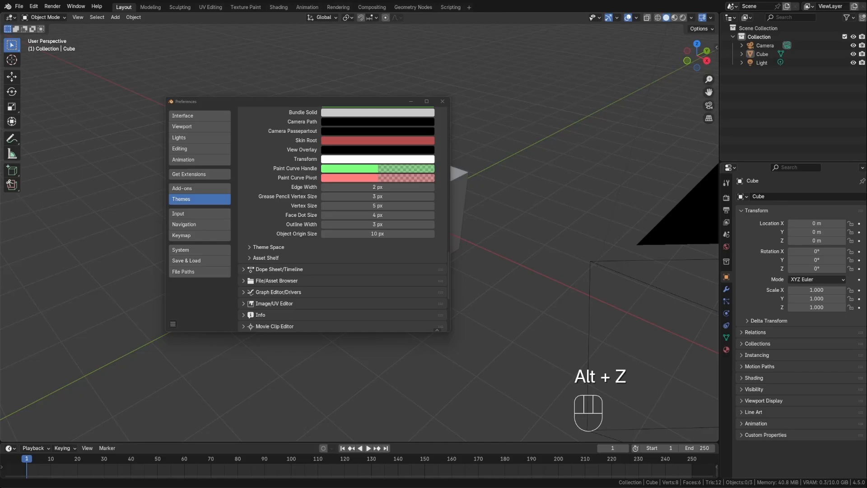
Look over the Input preferences and open the Navigation preferences
left_click(194, 213)
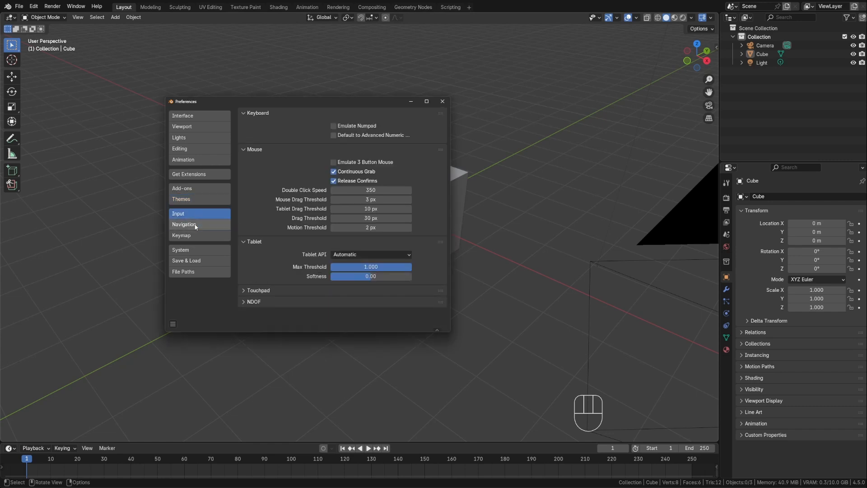
left_click(194, 224)
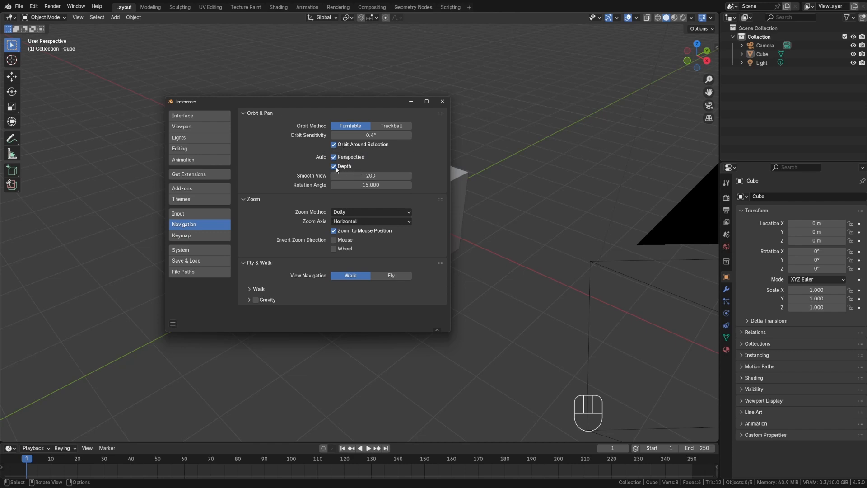
Duplicate the cube along the X axis and select the original cube again
left_click(348, 221)
left_click(411, 101)
left_click(410, 188)
middle_click_drag(410, 189, 474, 209)
key("shift+d")
key("x")
left_click(338, 175)
middle_click_drag(338, 177, 508, 119, "shift")
left_click(508, 118)
left_click(570, 177)
middle_click_drag(646, 199, 455, 199, "shift")
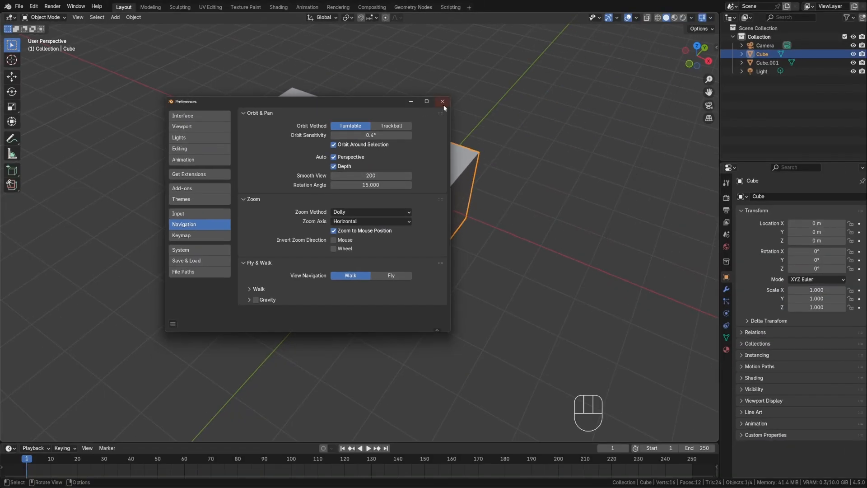
Close Preferences and switch between several preset views, including the camera view, to examine the Smooth View transitions
left_click(443, 101)
key("grave")
left_click(356, 123)
key("grave")
left_click(557, 141)
key("grave")
left_click(512, 116)
key("grave")
left_click(518, 180)
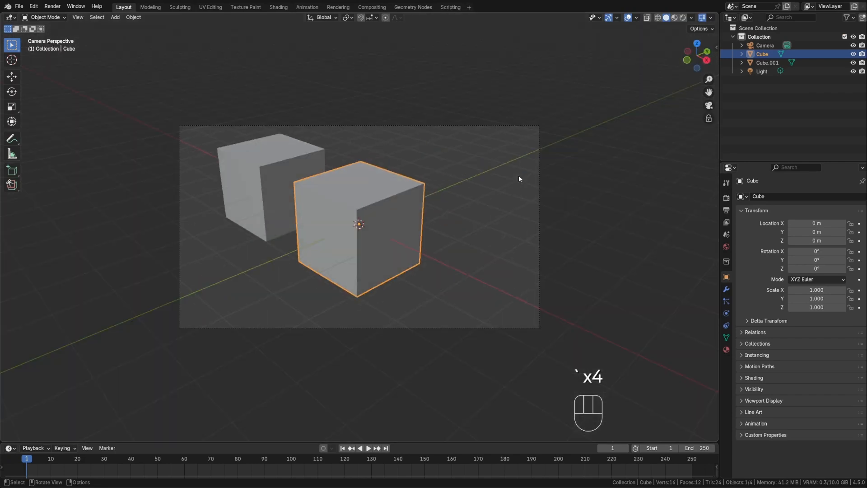
middle_click_drag(516, 175, 483, 230)
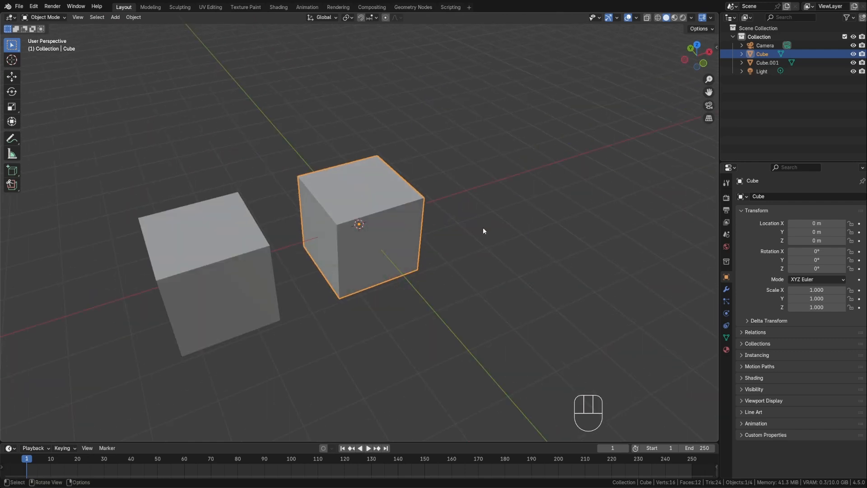
Check the Navigation preferences and zoom in and out around the two cubes to examine Zoom to Mouse Position
left_click(33, 6)
left_click(45, 116)
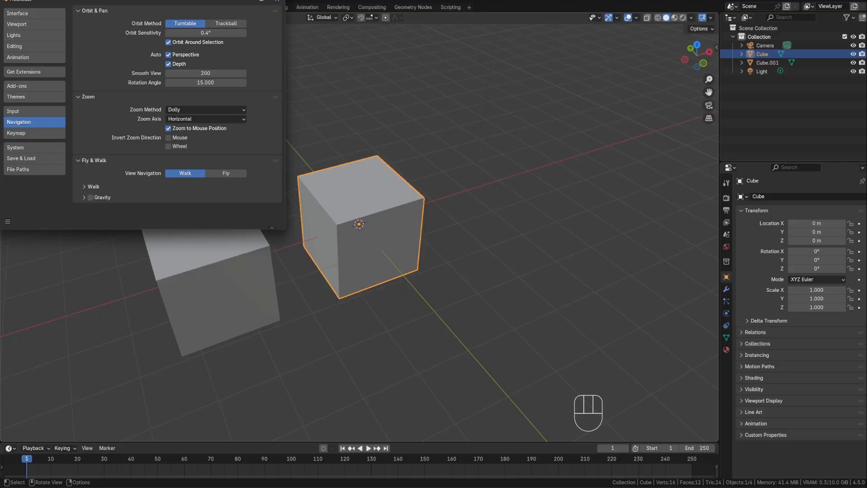
left_click(278, 2)
scroll(543, 199, "up", 4)
scroll(536, 199, "down", 4)
scroll(240, 164, "up", 5)
scroll(245, 163, "down", 6)
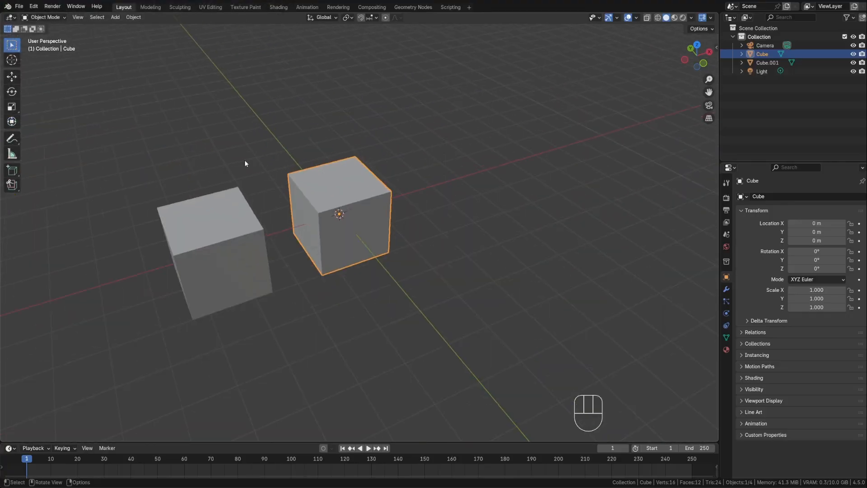
scroll(298, 94, "up", 5)
scroll(310, 99, "down", 5)
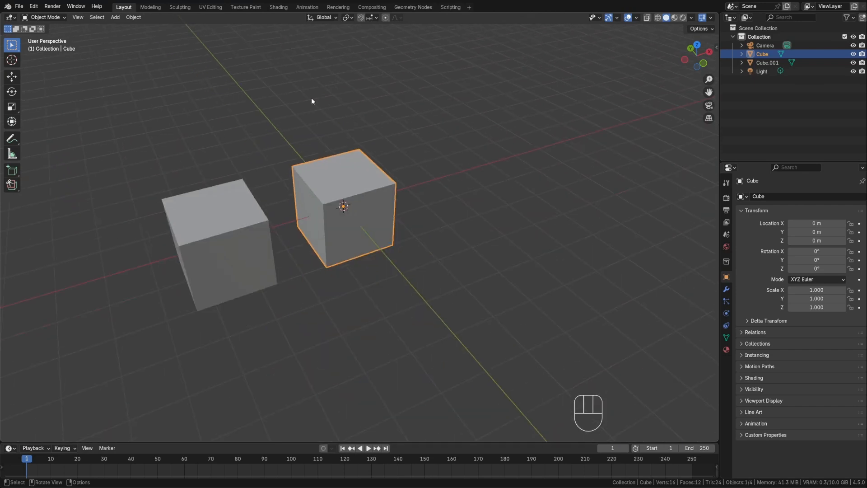
middle_click_drag(294, 111, 377, 149, "shift")
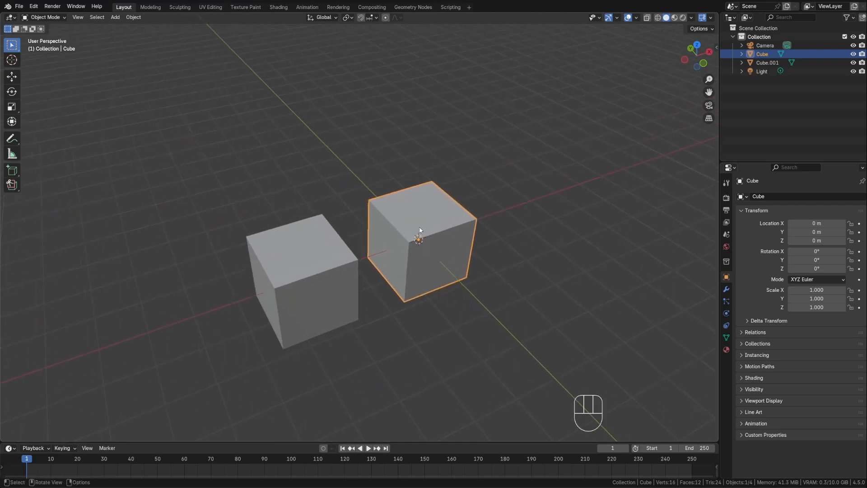
scroll(419, 229, "up", 5)
scroll(509, 145, "down", 6)
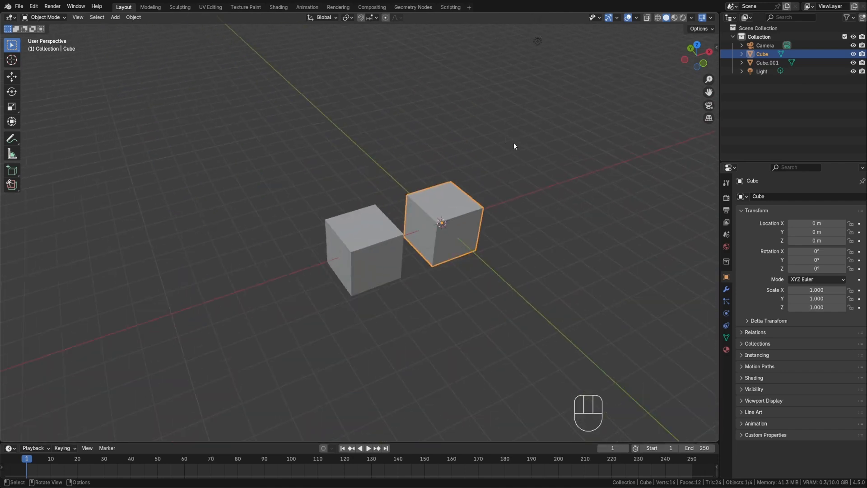
scroll(465, 199, "up", 2)
Review the Zoom Method and Zoom Axis options, test horizontal zooming in the viewport, and return to the Navigation preferences
left_click(34, 6)
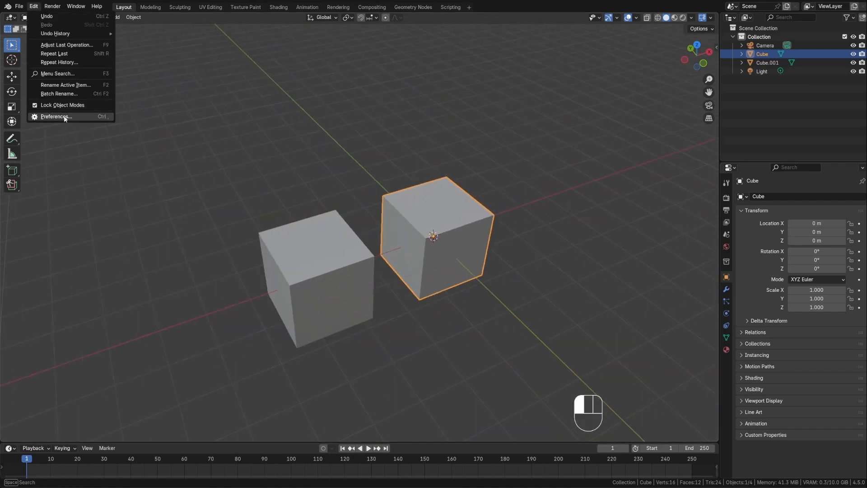
left_click(64, 117)
left_click_drag(158, 2, 381, 128)
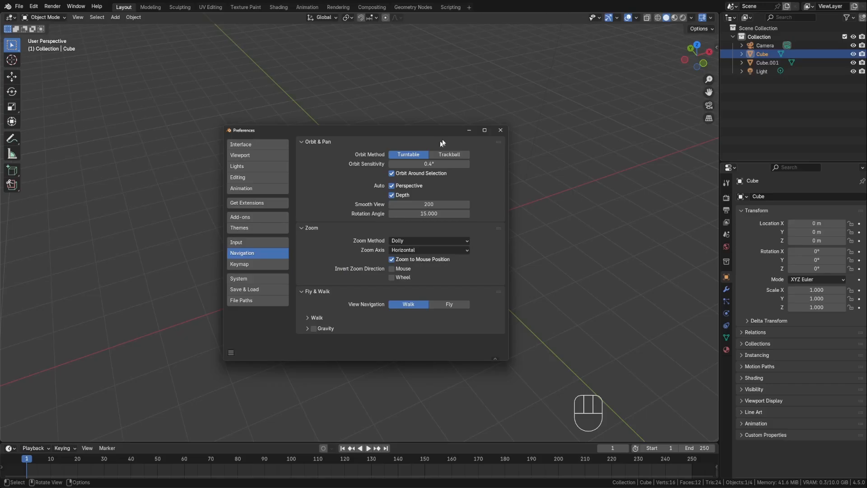
left_click(501, 129)
middle_click_drag(468, 201, 316, 199, "ctrl")
left_click(33, 6)
left_click(60, 117)
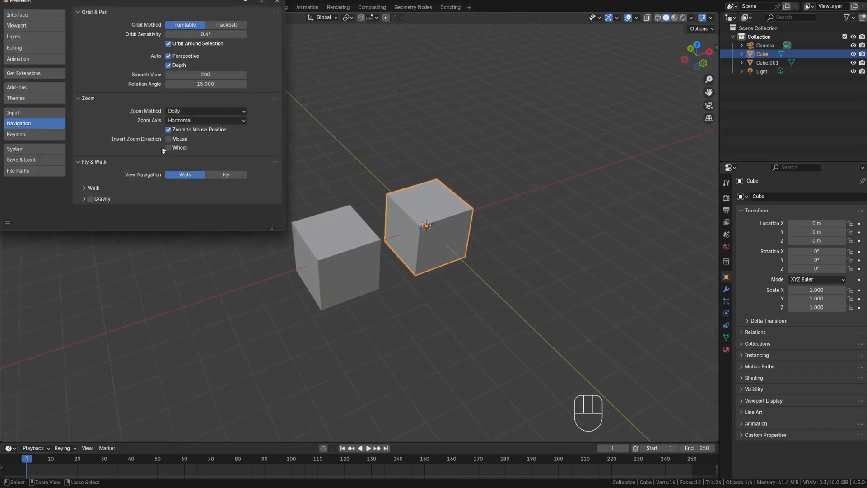
Collapse all Navigation preference sections and expand Orbit & Pan, Zoom and Fly & Walk again
left_click(178, 122)
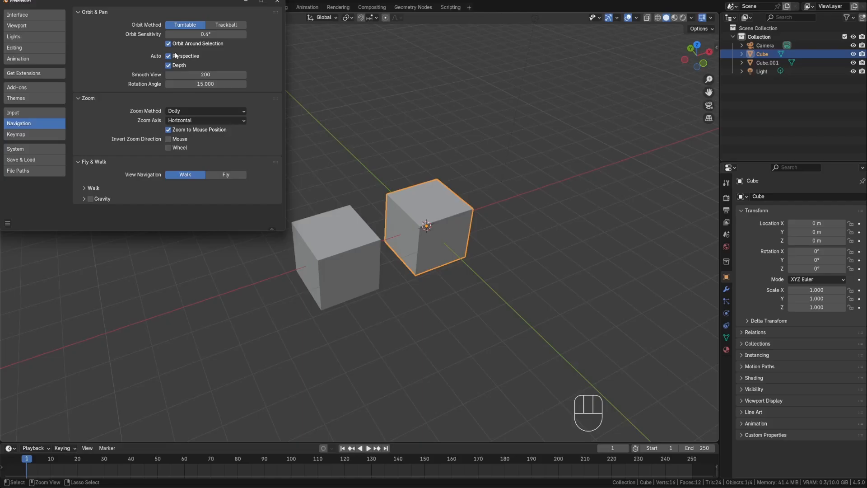
left_click(93, 12, "ctrl")
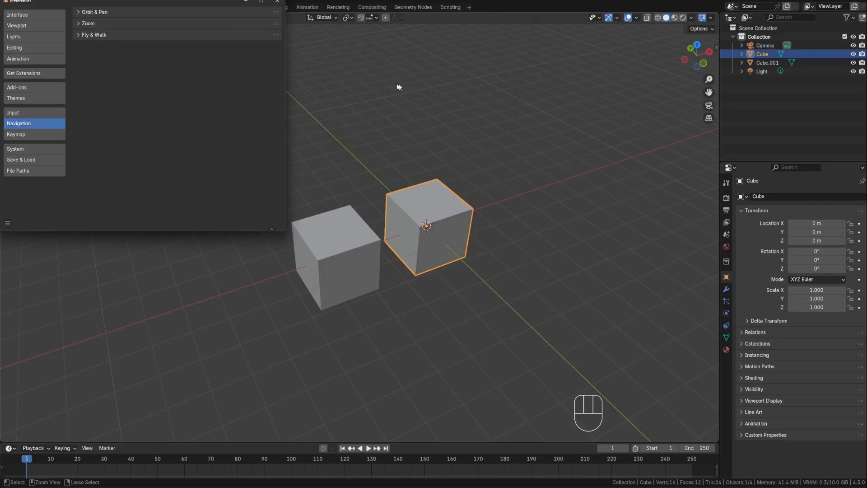
left_click(92, 12)
left_click(88, 98)
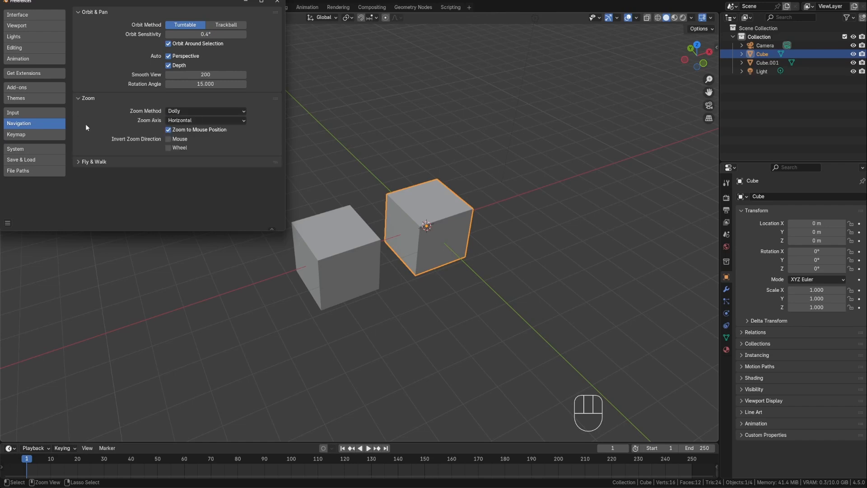
left_click(89, 161)
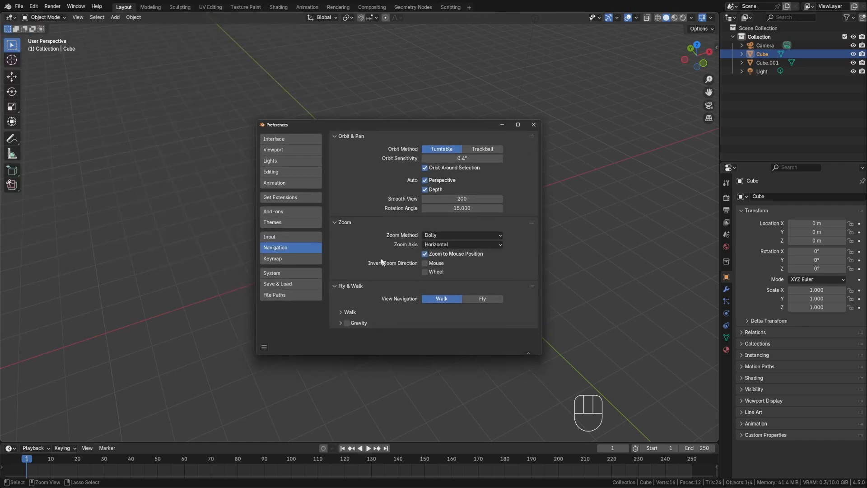
Look over the Keymap preferences, try mode switching on the cube, and return to the Keymap options
left_click(272, 258)
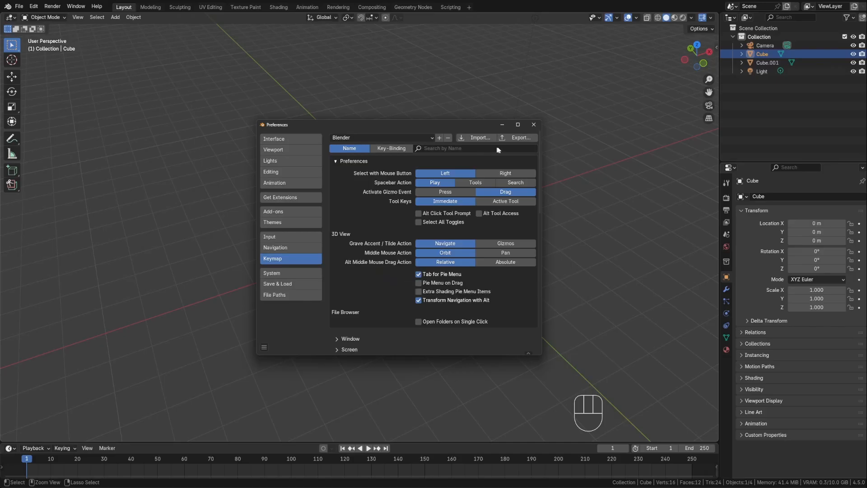
left_click(537, 128)
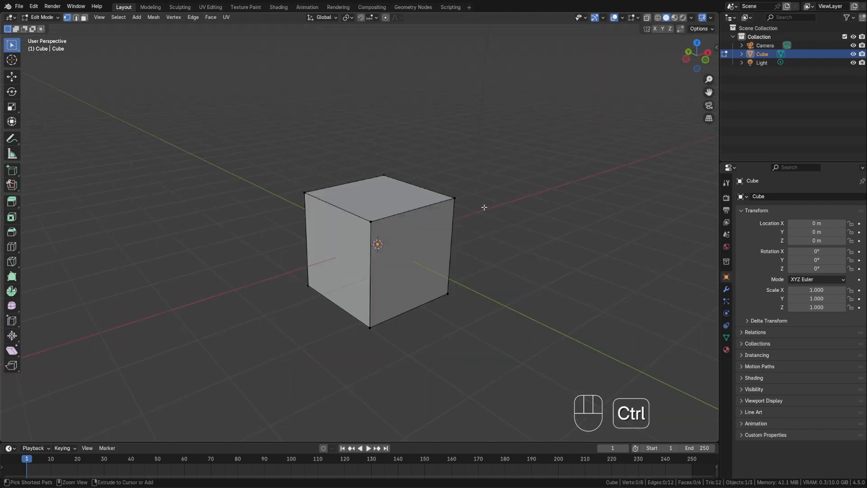
key("ctrl+Tab")
key("Tab")
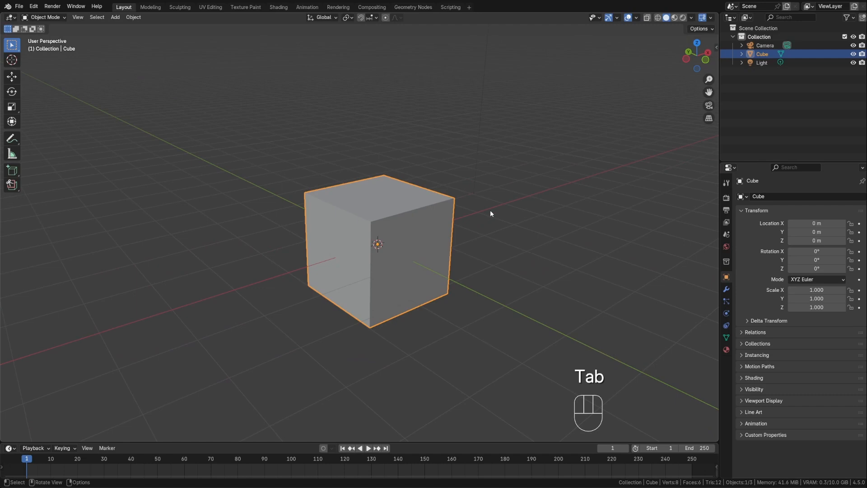
key("Tab")
left_click(33, 7)
left_click(43, 117)
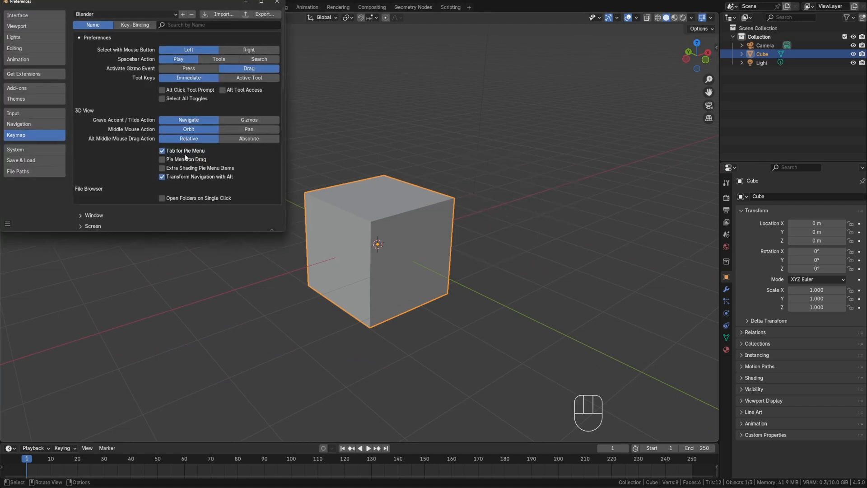
Compare the mode pie menu with direct switching between Object Mode and Edit Mode to examine the Tab for Pie Menu option
left_click(277, 1)
key("Tab")
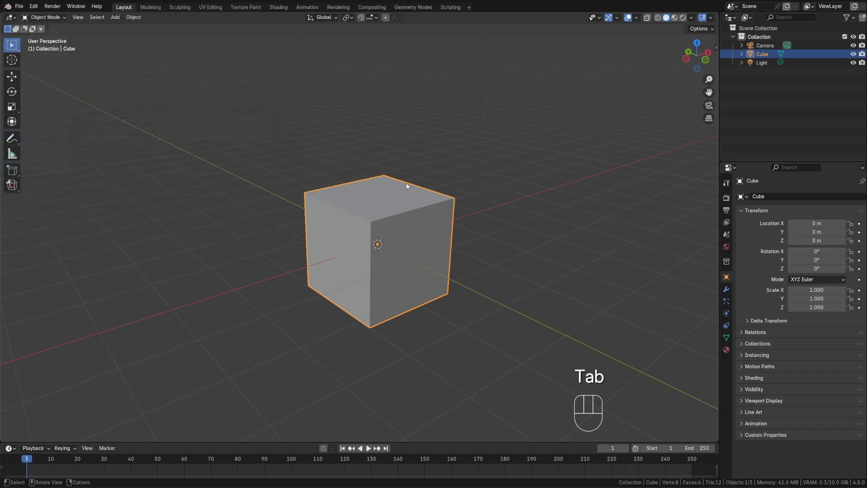
key("ctrl+Tab")
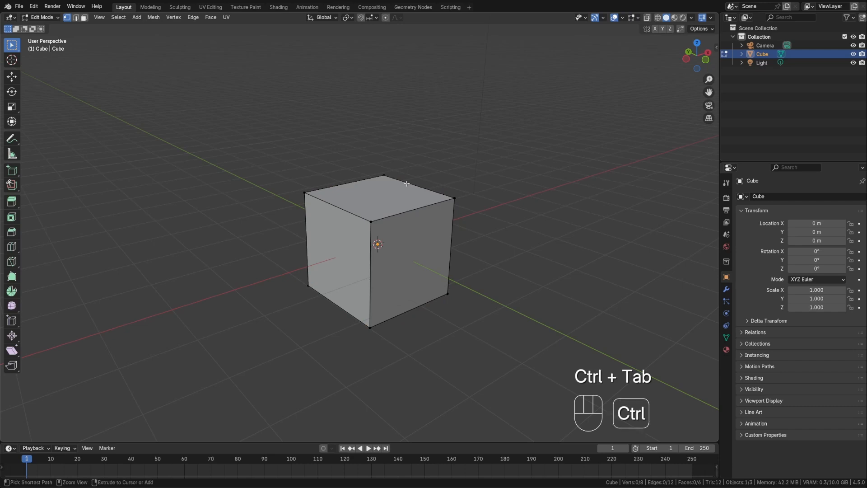
key("ctrl+Tab")
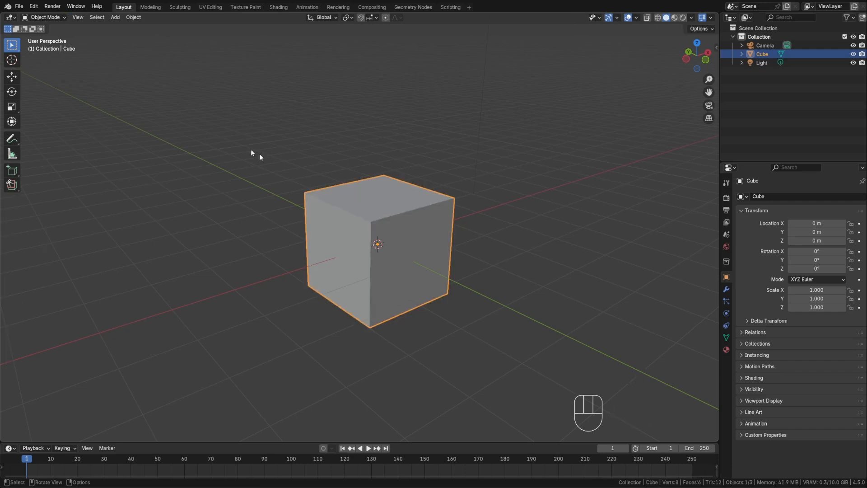
key("Tab")
key("ctrl+Tab")
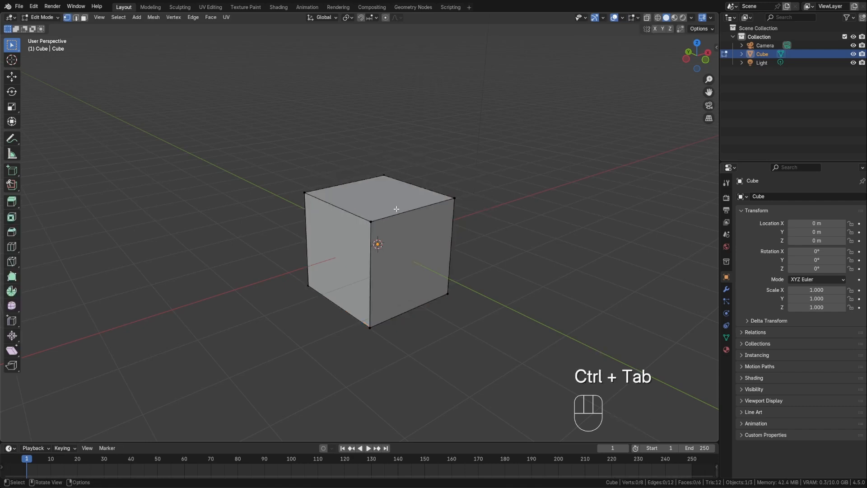
key("Tab")
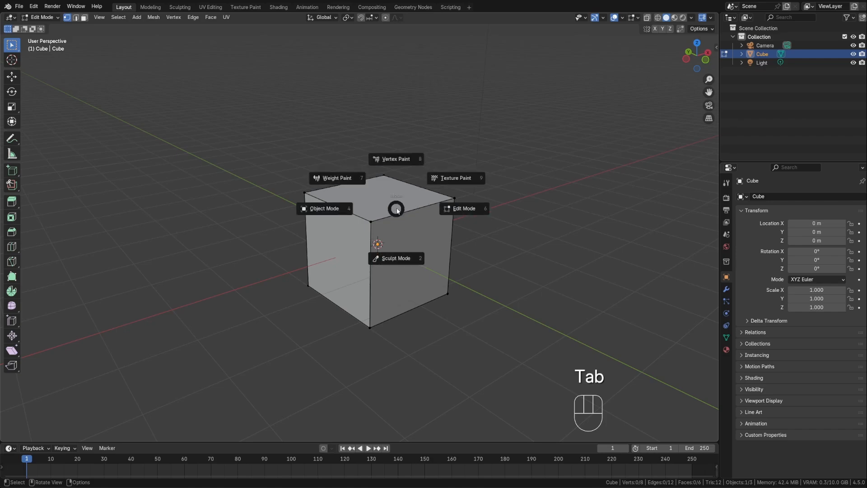
key("ctrl+Tab")
key("Tab")
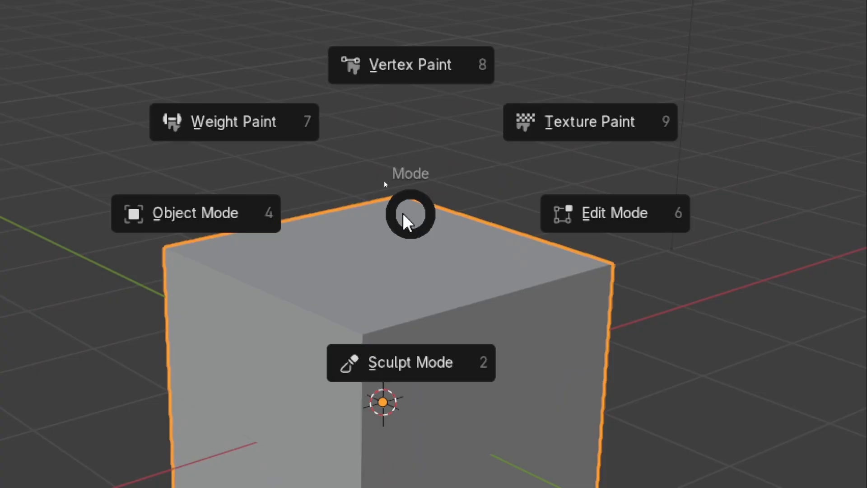
key("Escape")
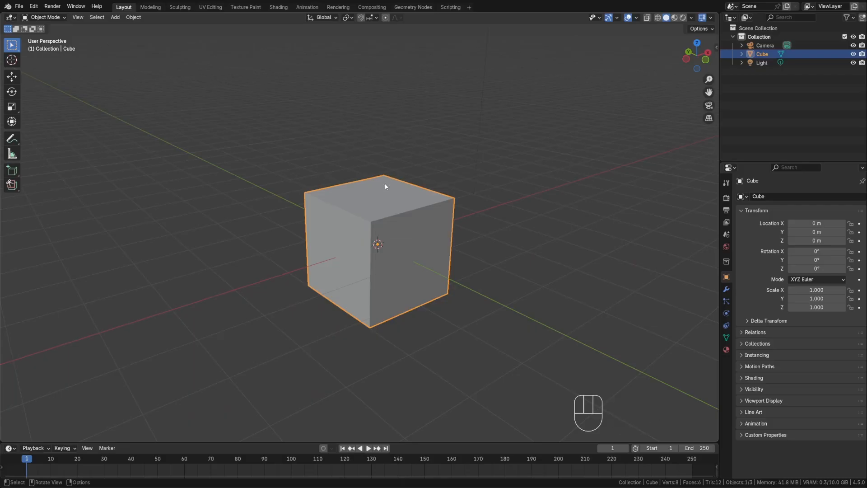
Open the System preferences and compare the None and CUDA options for Cycles Render Devices
left_click(34, 6)
left_click(76, 117)
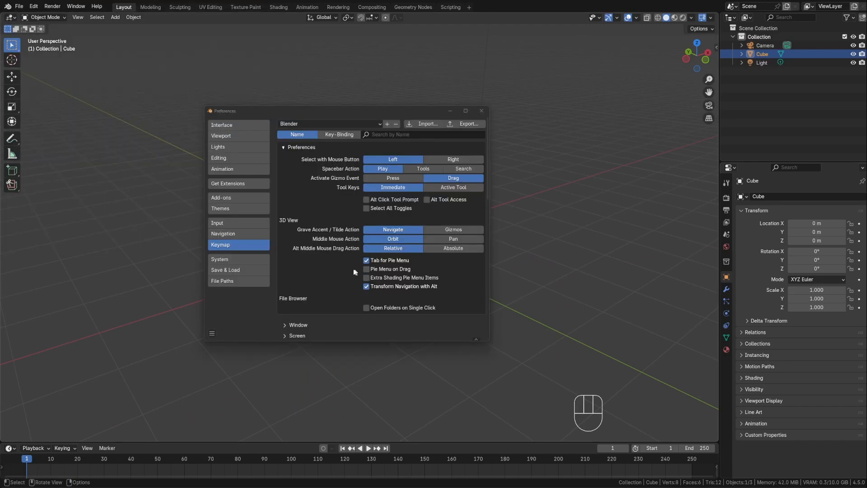
left_click(250, 260)
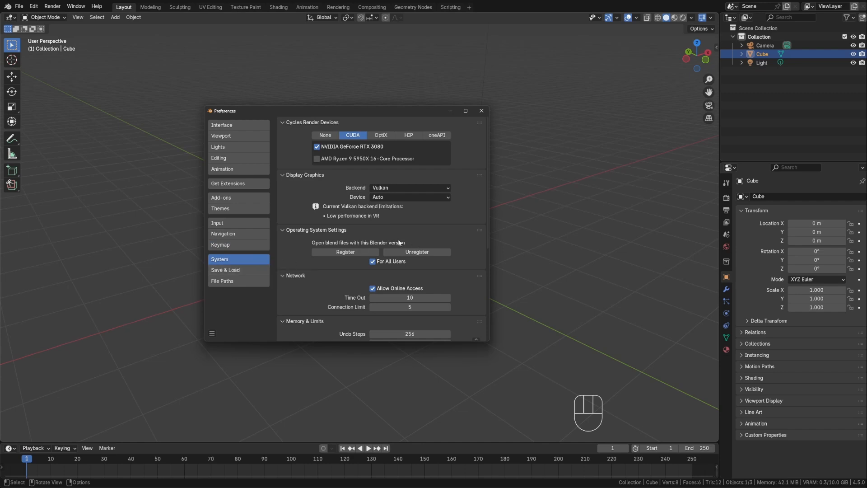
left_click(330, 138)
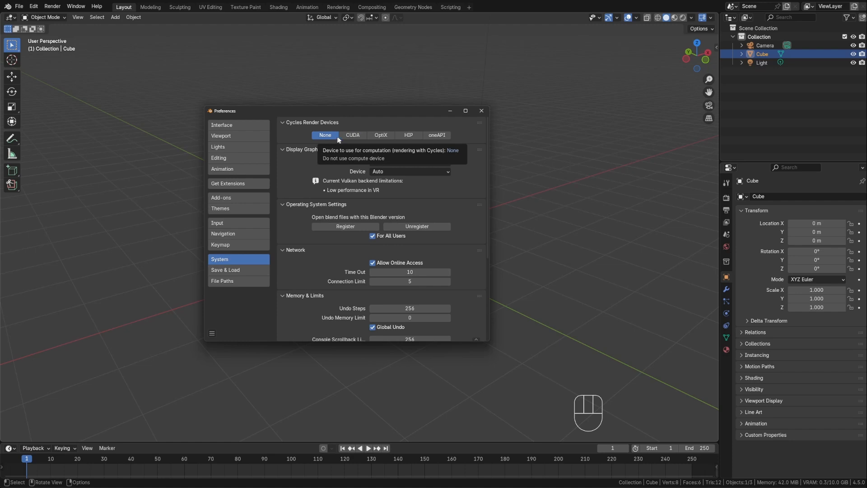
left_click(344, 137)
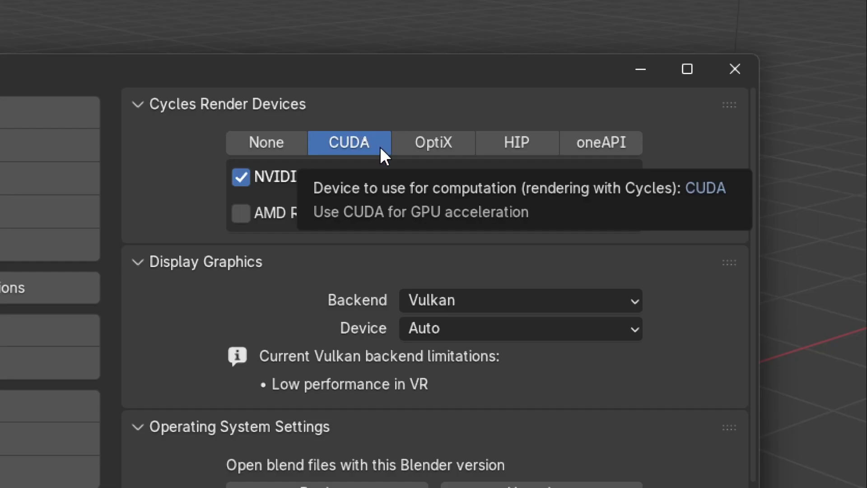
Compare the devices available under OptiX, HIP and oneAPI for Cycles rendering
left_click(372, 139)
left_click(485, 138)
left_click(575, 141)
left_click(379, 145)
left_click(427, 144)
left_click(502, 140)
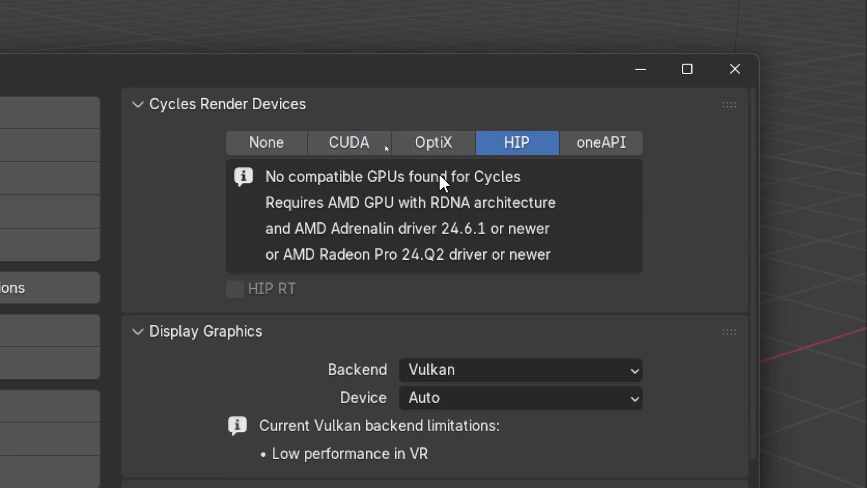
left_click(607, 143)
left_click(517, 143)
left_click(449, 143)
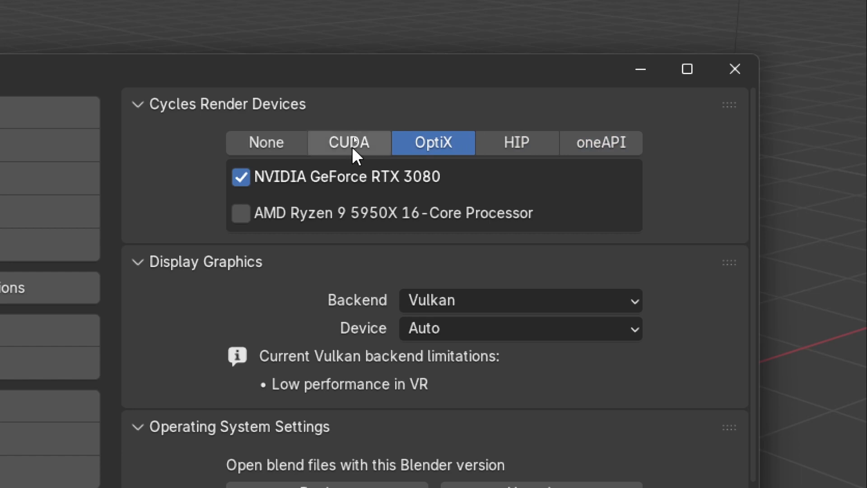
Switch among the CUDA, OptiX and HIP backends once more and set Cycles Render Devices to None
left_click(367, 141)
left_click(409, 149)
left_click(267, 143)
left_click(380, 147)
left_click(428, 151)
left_click(514, 149)
left_click(460, 141)
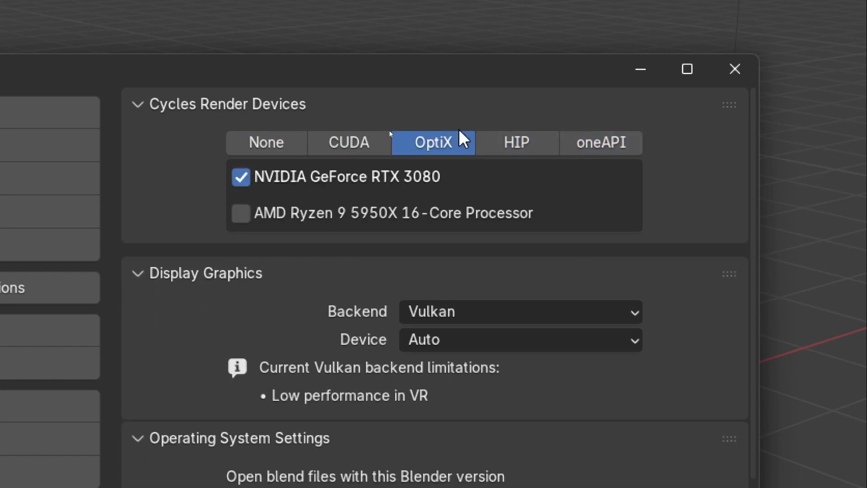
left_click(356, 146)
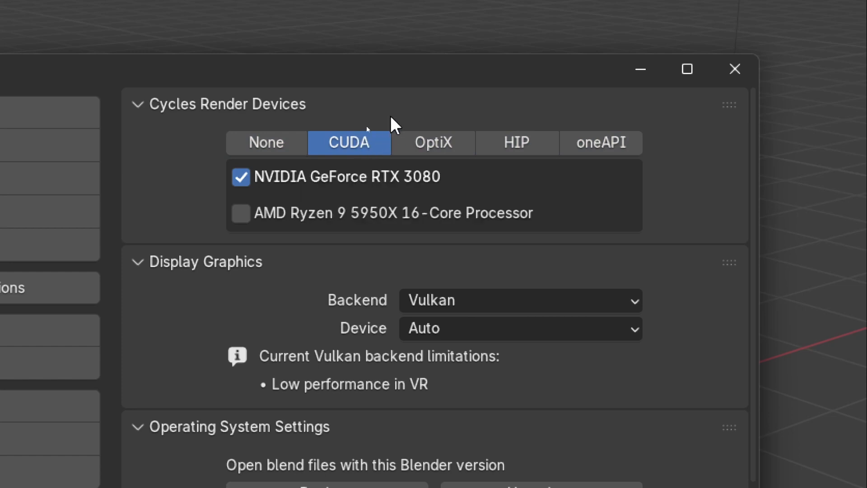
left_click(284, 139)
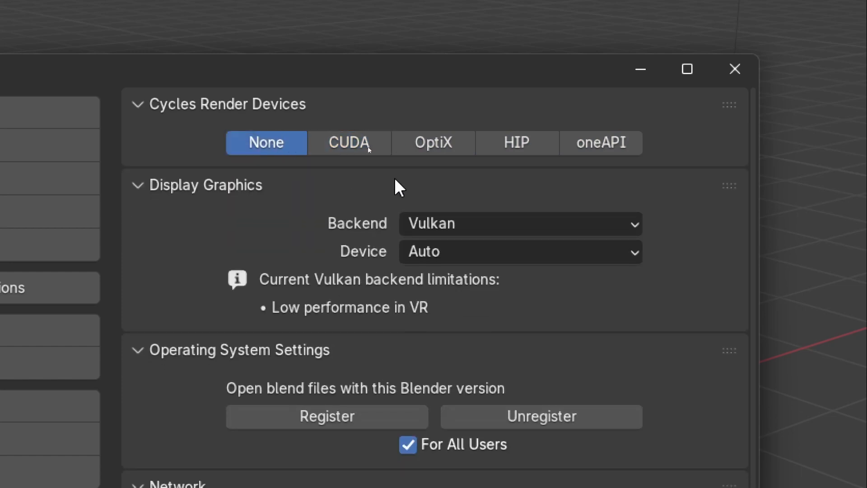
Go through CUDA, OptiX, HIP and oneAPI to compare which graphics hardware each Cycles backend supports
left_click(374, 147)
left_click(405, 143)
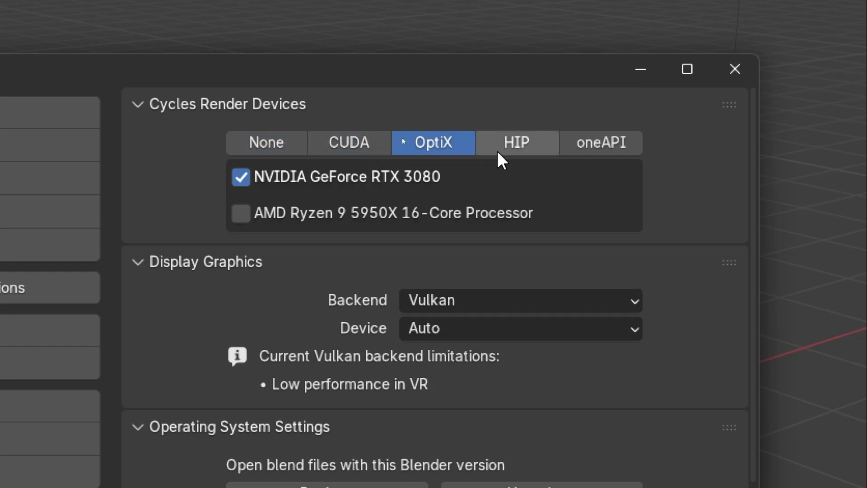
left_click(497, 152)
left_click(597, 152)
left_click(496, 147)
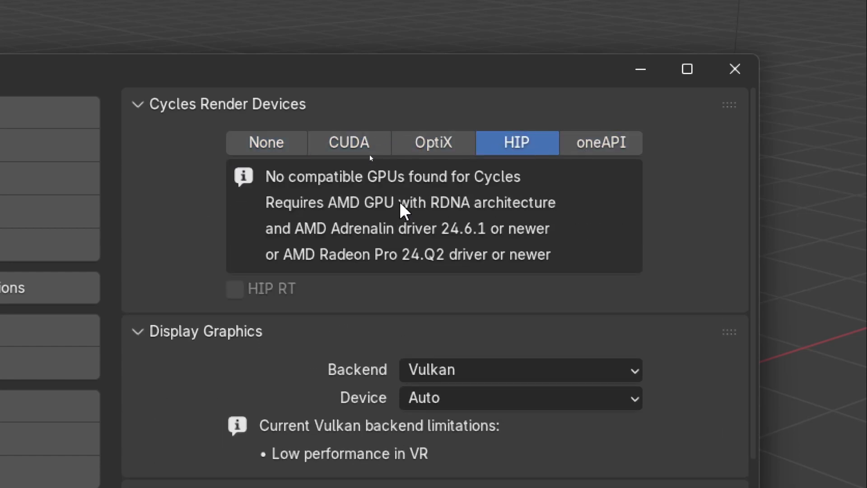
left_click(600, 147)
left_click(530, 144)
Compare the CUDA and OptiX devices with HIP and oneAPI again and set Cycles Render Devices to CUDA
left_click(343, 147)
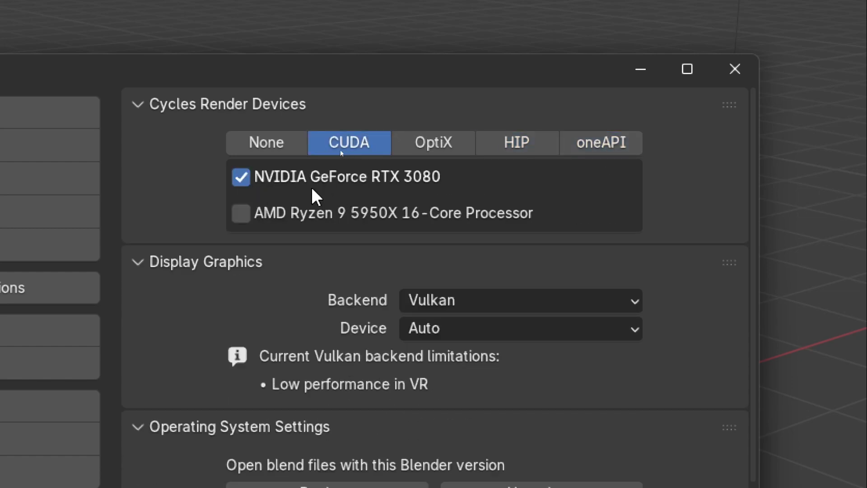
left_click(422, 149)
left_click(383, 146)
left_click(420, 144)
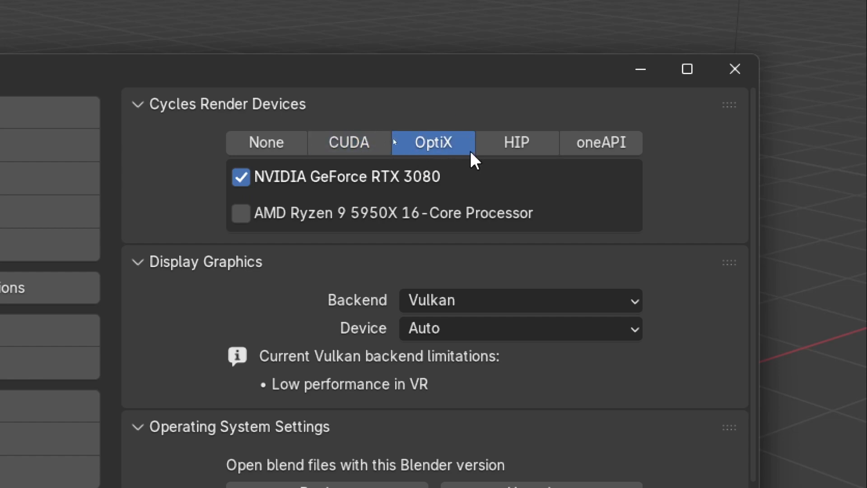
left_click(502, 151)
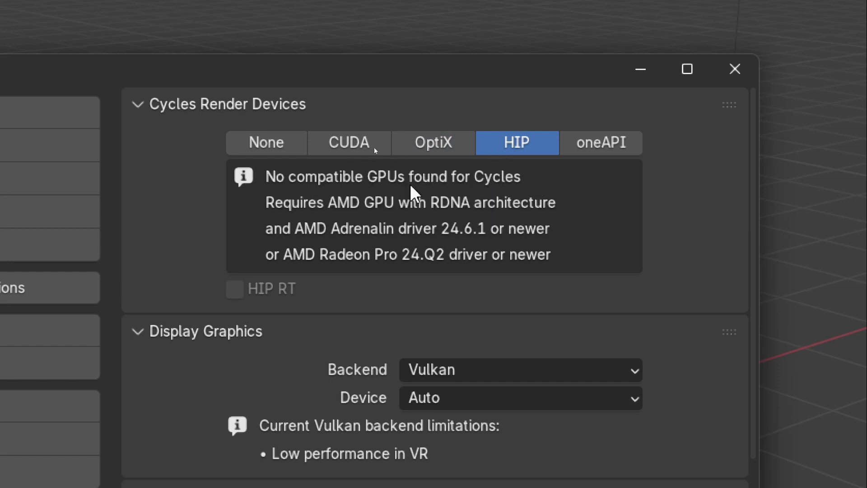
left_click(612, 146)
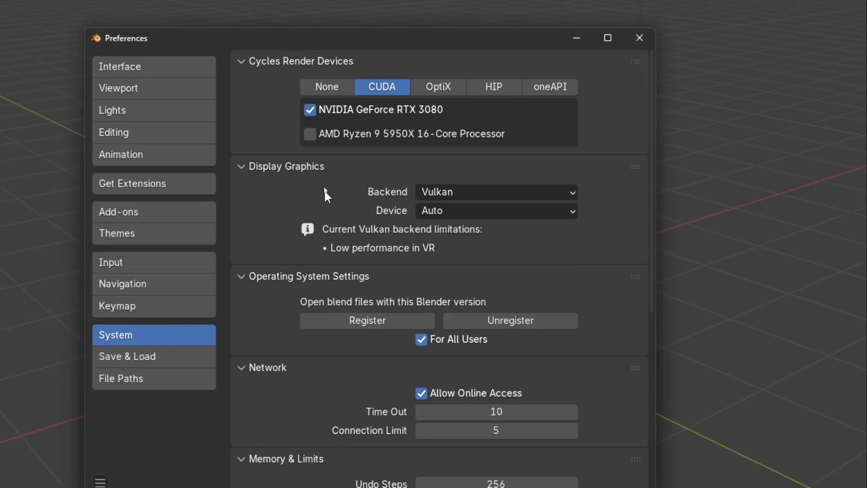
Compare the OpenGL and Vulkan options of the Display Graphics backend, leaving it on Vulkan
left_click(444, 193)
left_click(446, 194)
left_click(437, 194)
left_click(445, 211)
left_click(447, 193)
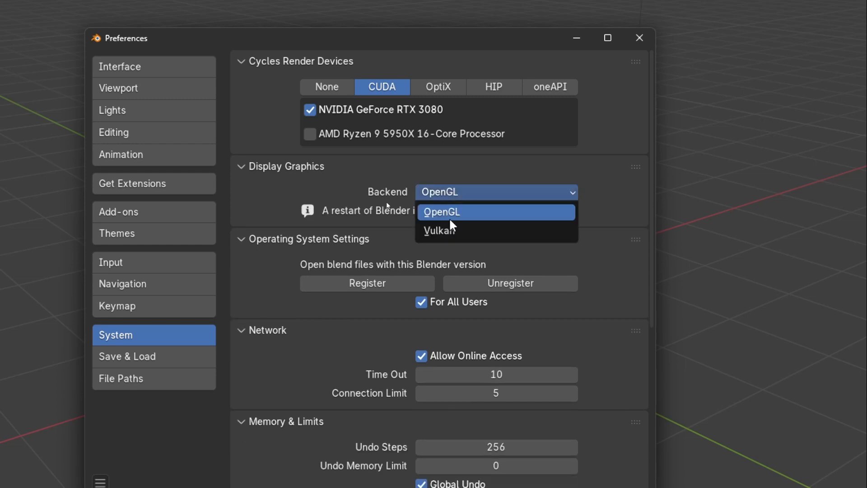
left_click(451, 227)
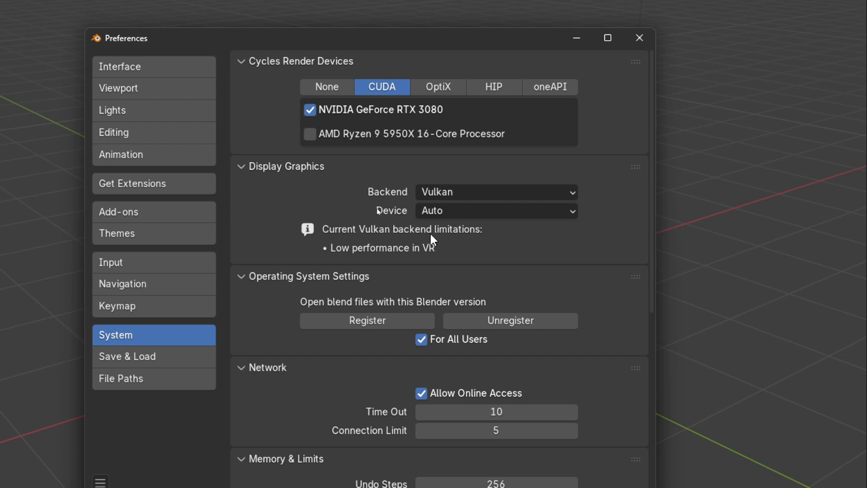
left_click(441, 194)
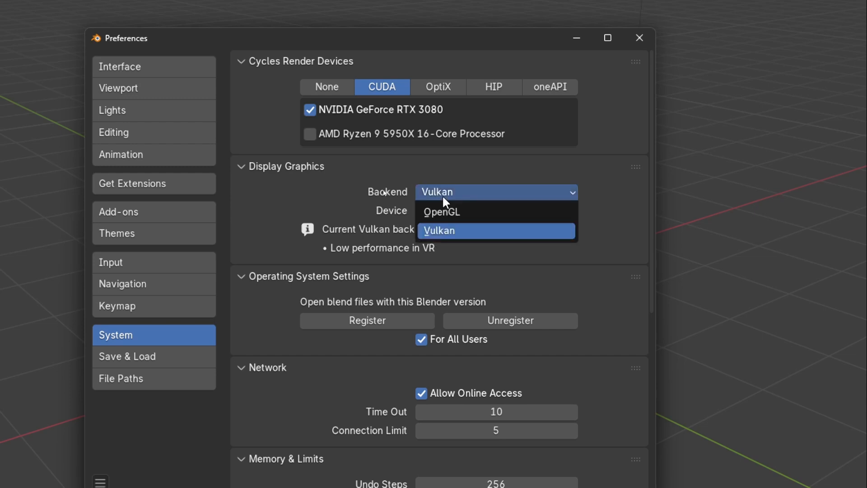
left_click(443, 229)
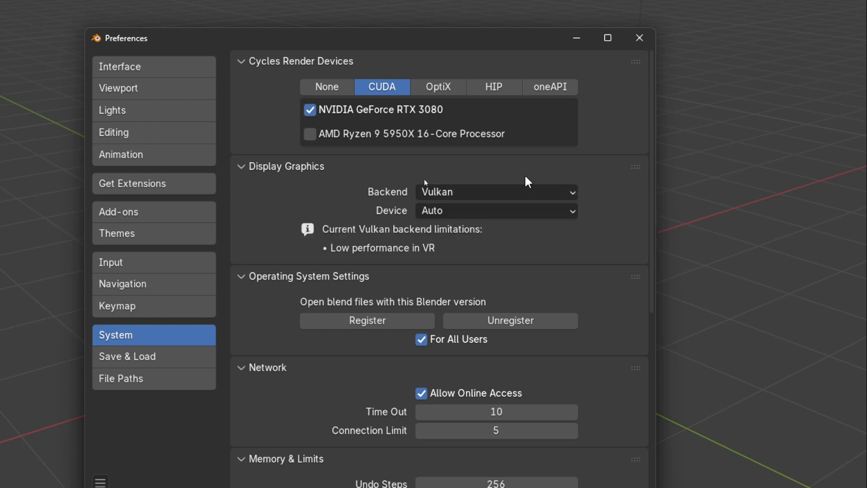
left_click(479, 187)
left_click(473, 225)
left_click(440, 196)
Check the installed extensions list, and examine the Network and Memory & Limits settings of the System preferences
scroll(425, 277, "down", 3)
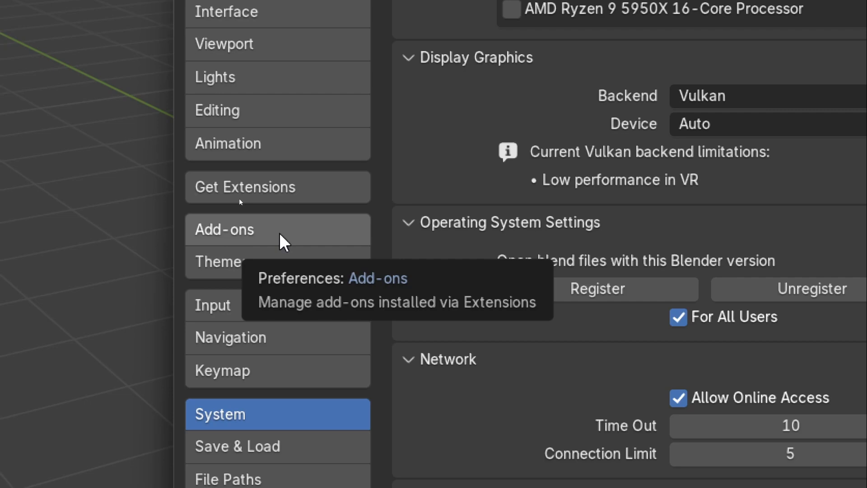
left_click(280, 239)
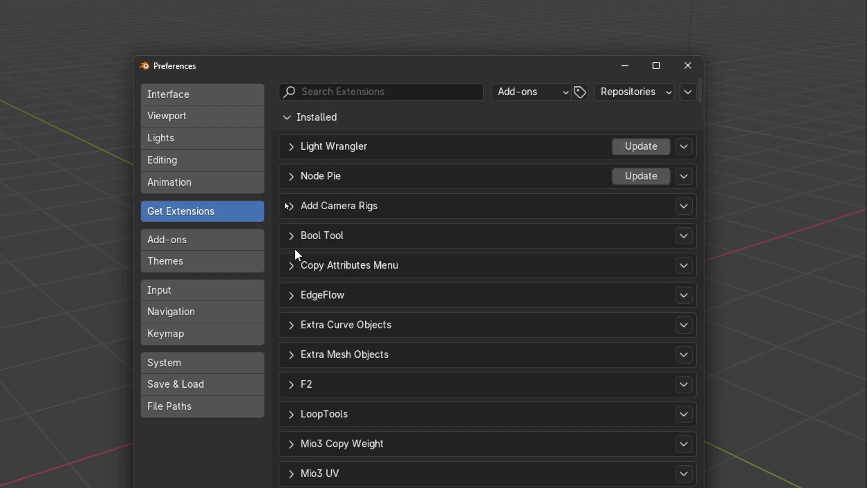
left_click(209, 364)
scroll(394, 403, "down", 3)
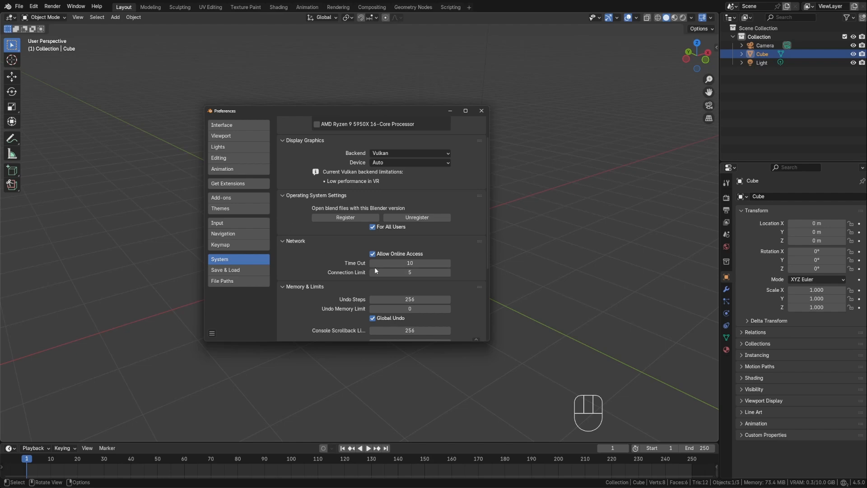
scroll(375, 266, "down", 2)
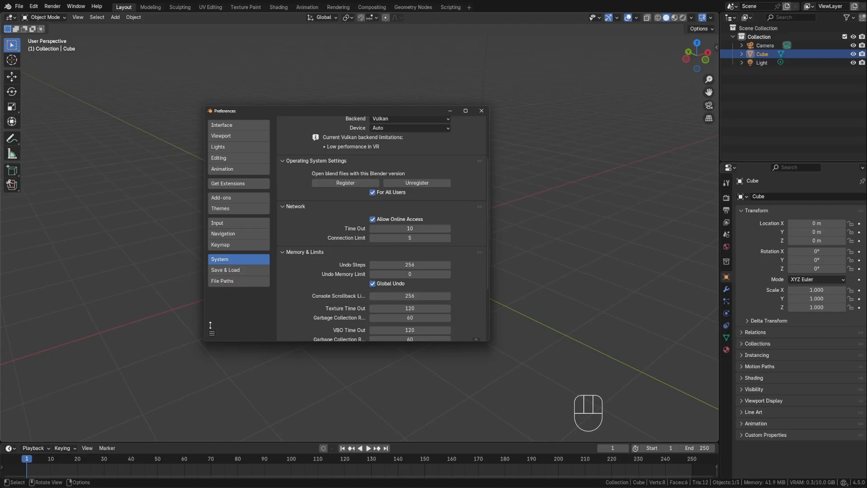
Save the preferences and close the Preferences window
left_click(211, 333)
left_click(231, 308)
left_click(481, 111)
left_click(475, 202)
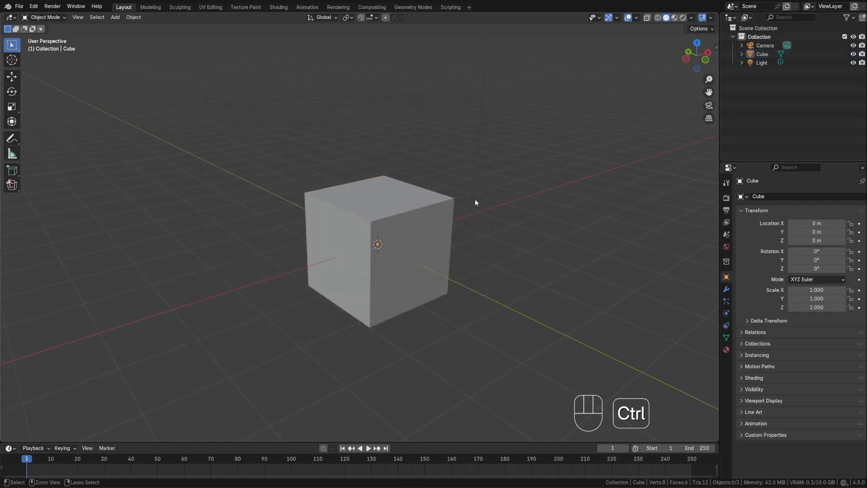
Undo the most recent actions one after another and return the cube to Object Mode
key("ctrl+z")
key("ctrl+z")
key("ctrl+z")
key("ctrl+z")
key("ctrl+z")
key("ctrl+z")
key("ctrl+z")
key("ctrl+z")
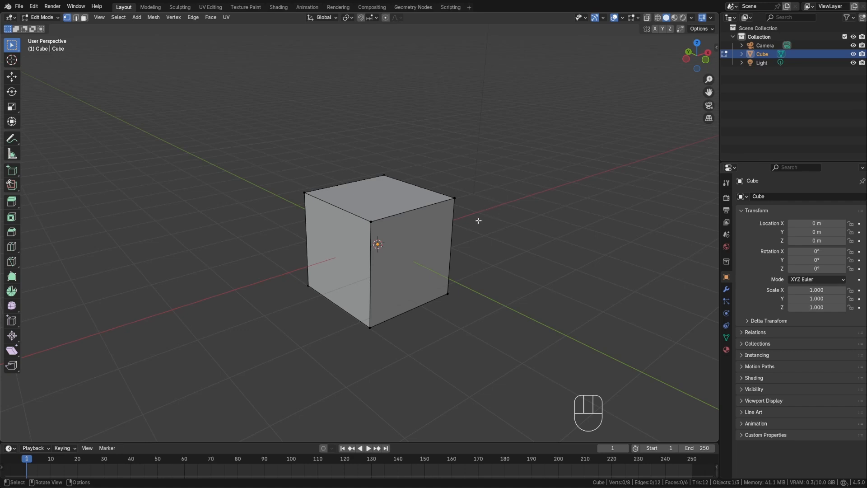
key("Tab")
Reopen the Preferences on the System section, save them manually and leave the window
left_click(34, 6)
left_click(54, 117)
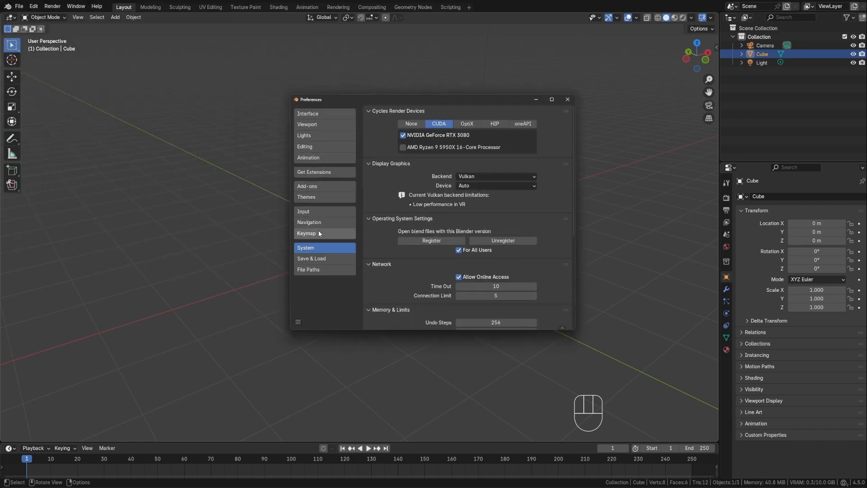
left_click(321, 257)
left_click(316, 247)
left_click(298, 321)
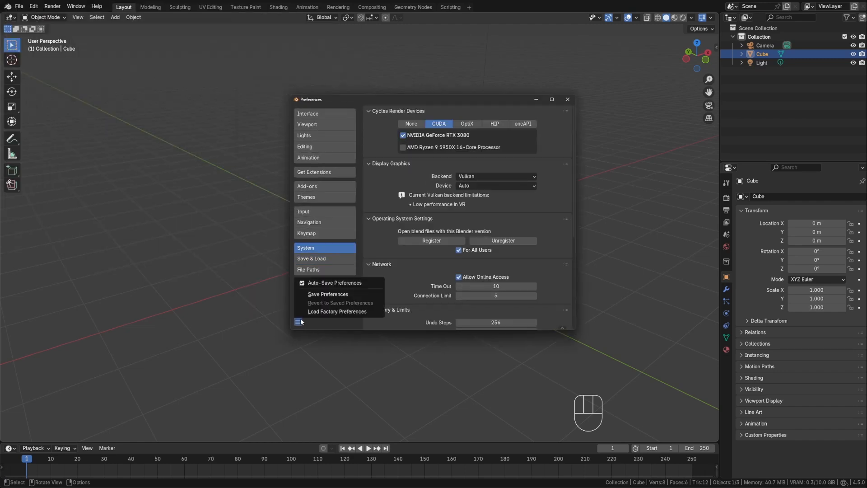
left_click(316, 294)
left_click(308, 364)
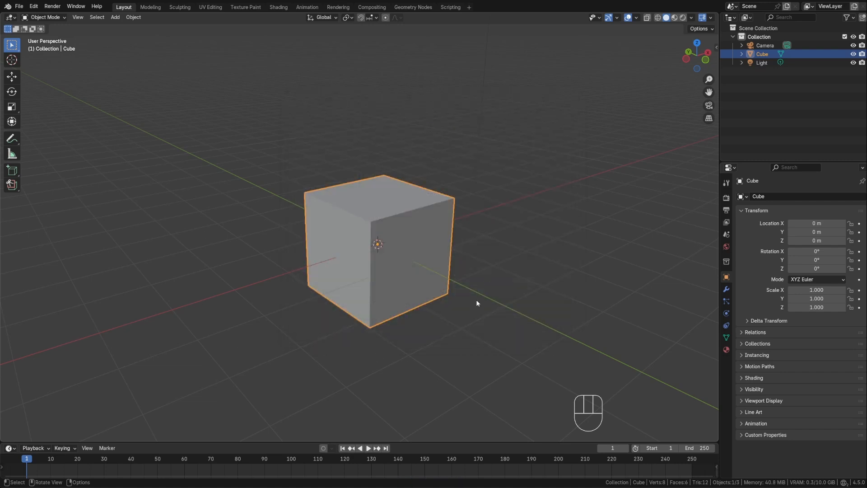
middle_click_drag(476, 300, 482, 153)
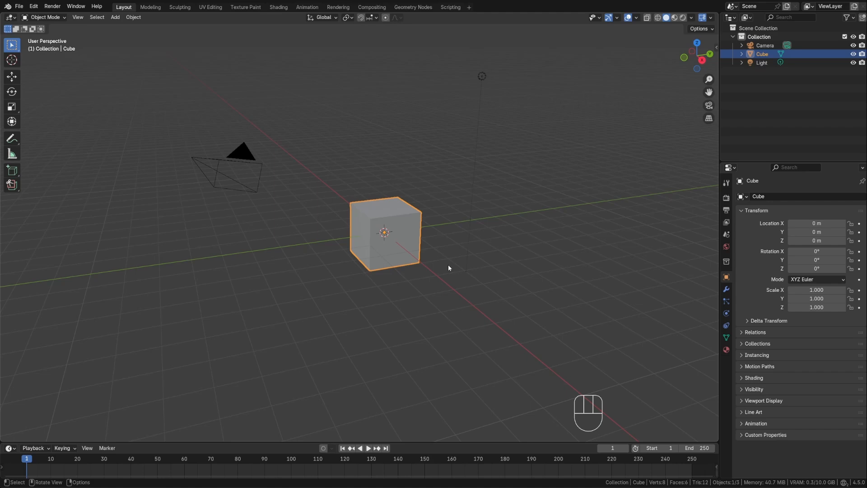
left_click(18, 6)
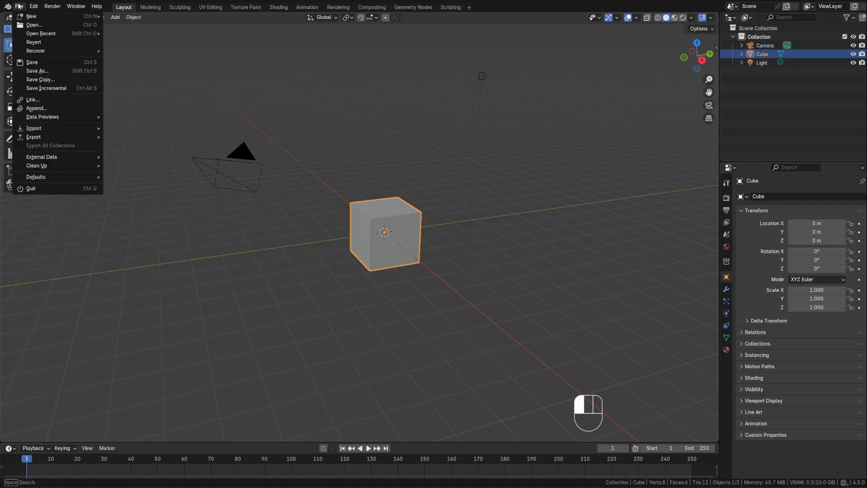
middle_click_drag(428, 172, 405, 179)
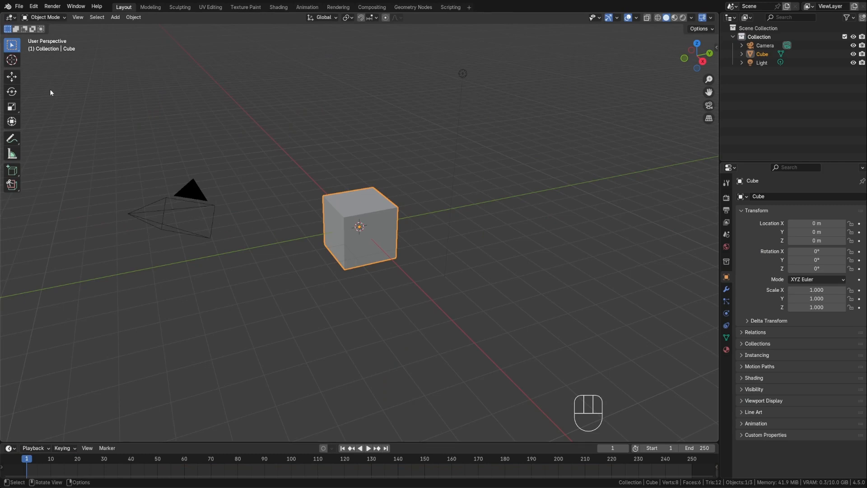
Widen the Outliner and Properties area and make the timeline slightly taller
left_click_drag(719, 146, 694, 145)
left_click_drag(486, 442, 487, 436)
middle_click_drag(503, 150, 505, 156, "shift")
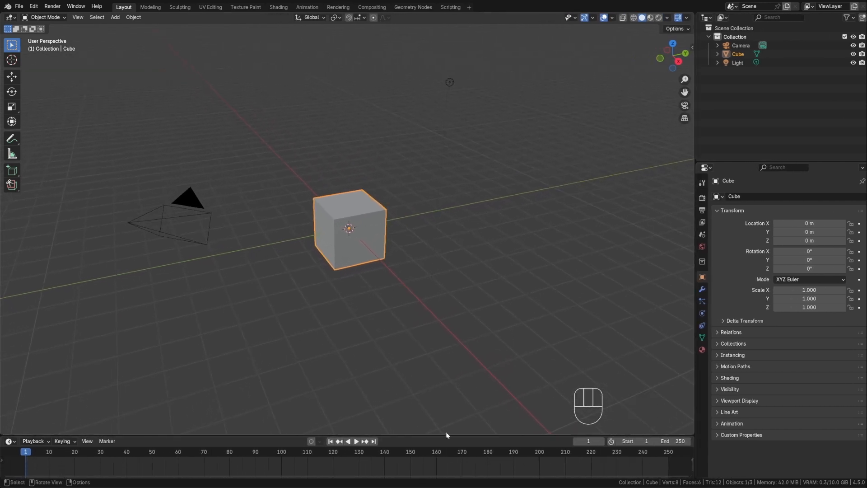
left_click_drag(457, 436, 461, 437)
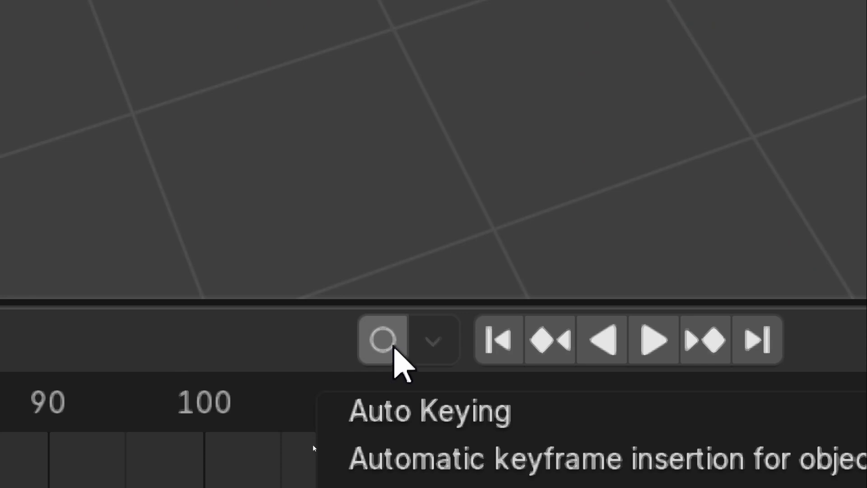
Enable Auto Keying, shrink the timeline to its header and narrow the Outliner and Properties area
left_click(393, 347)
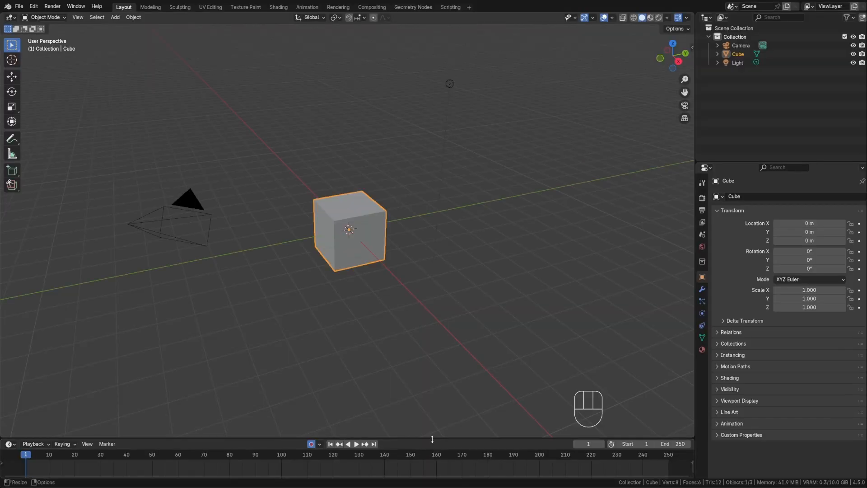
left_click_drag(432, 439, 429, 477)
left_click_drag(693, 149, 725, 149)
Select all objects in the scene and delete the camera, cube and light
left_click(377, 238)
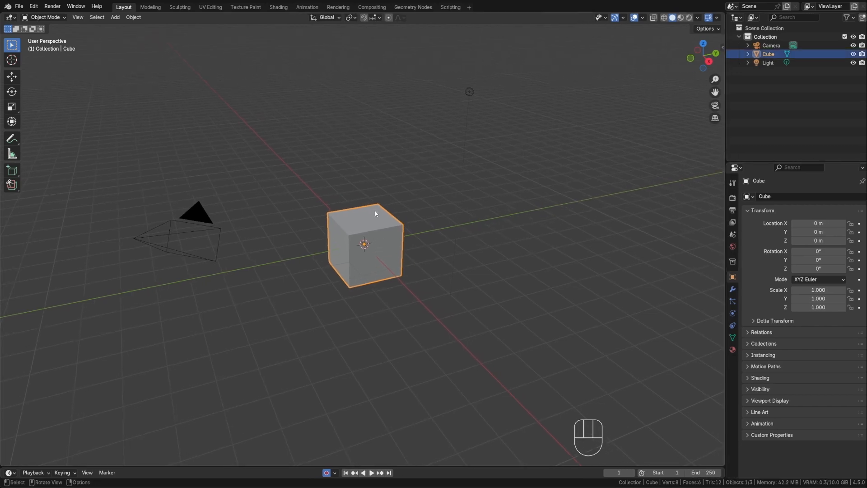
key("a")
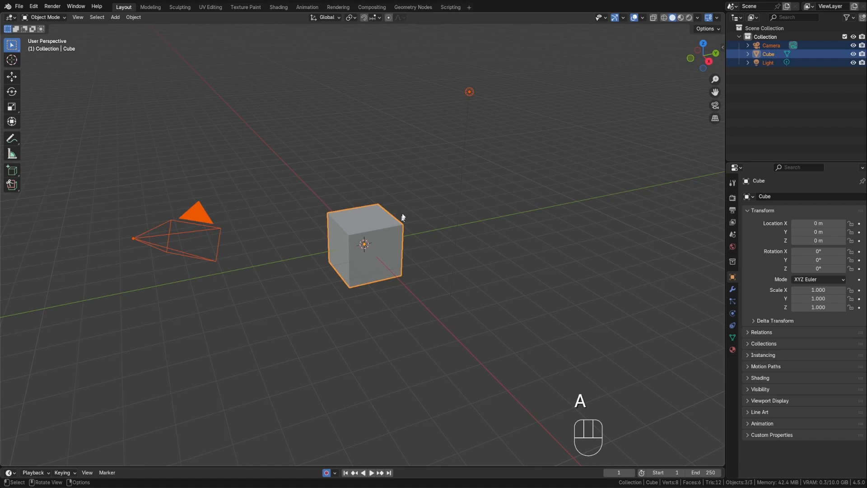
key("a")
key("a")
key("x")
middle_click_drag(423, 236, 461, 228, "shift")
middle_click_drag(485, 258, 488, 253, "shift")
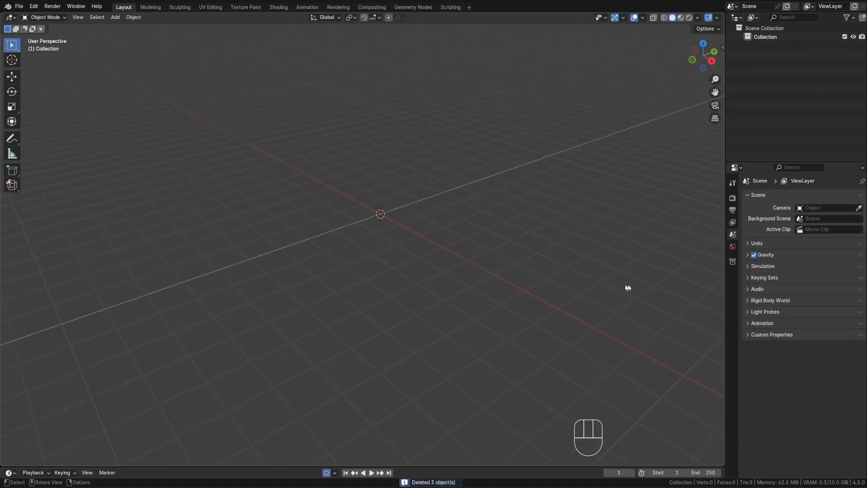
Show the render settings, add a second collection to the Scene Collection and undo that addition
left_click(732, 198)
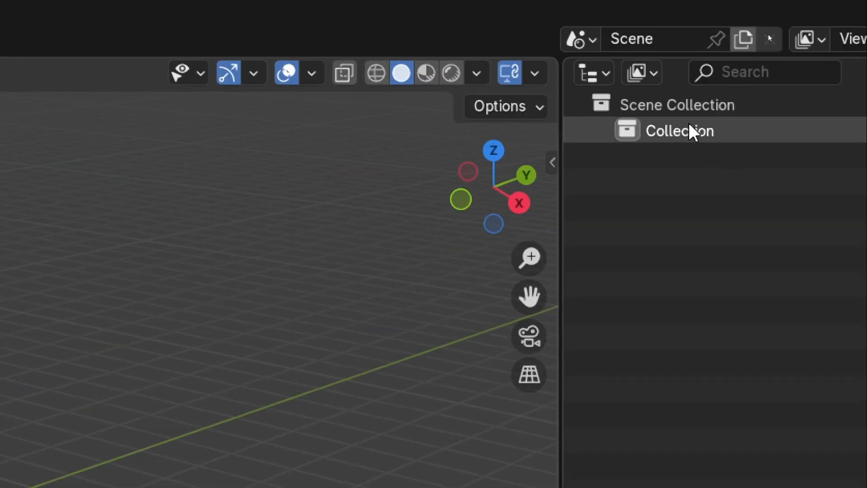
right_click(660, 238)
left_click(660, 238)
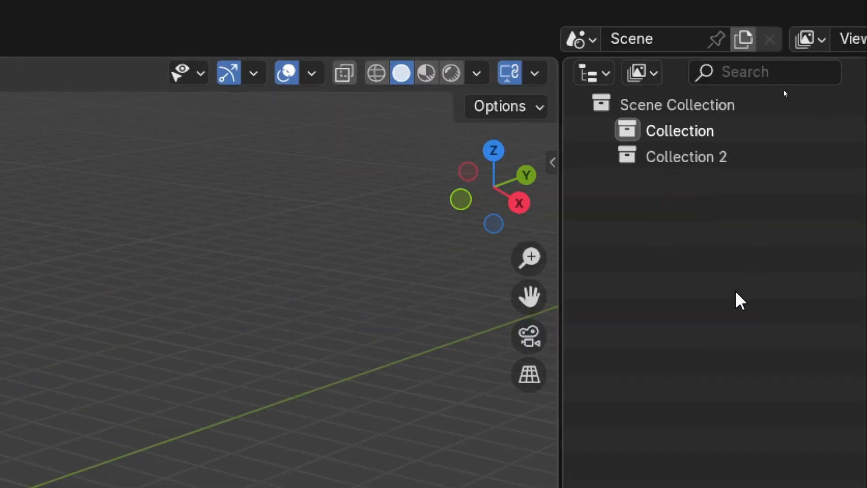
key("ctrl+z")
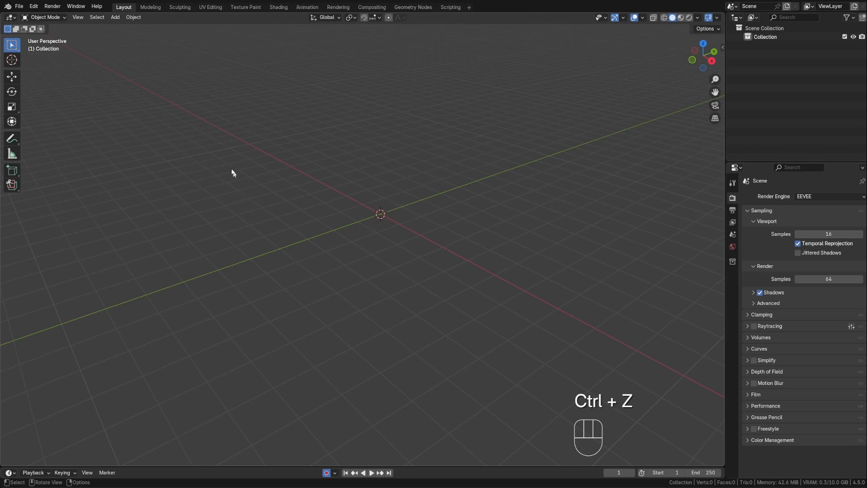
Examine the Save Startup File option for making the current scene the default startup file
left_click(21, 6)
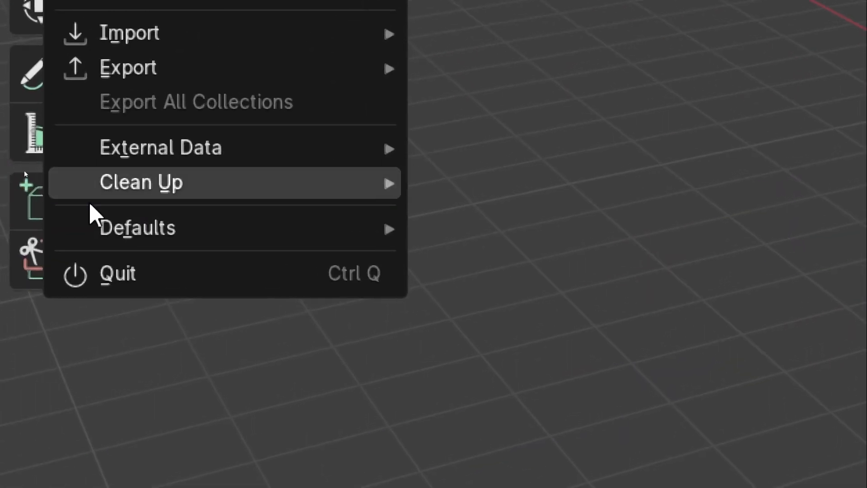
mouse_move(139, 222)
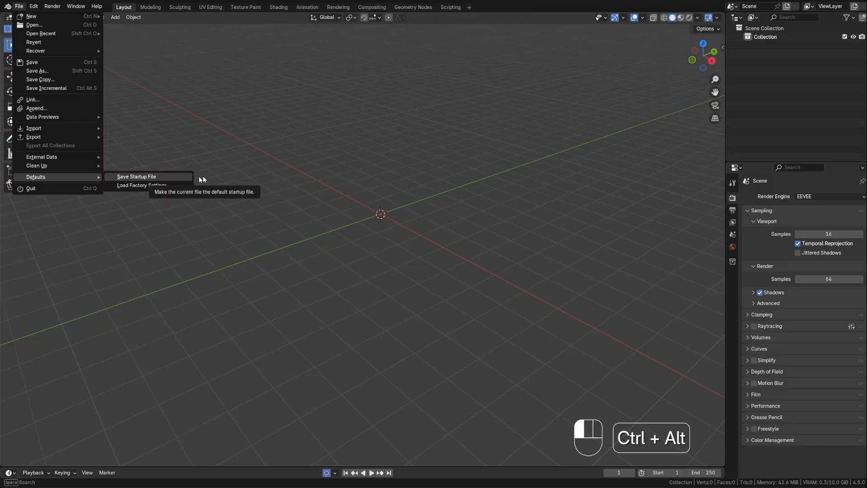
left_click(795, 225)
left_click_drag(542, 338, 493, 350)
left_click(19, 6)
mouse_move(28, 140)
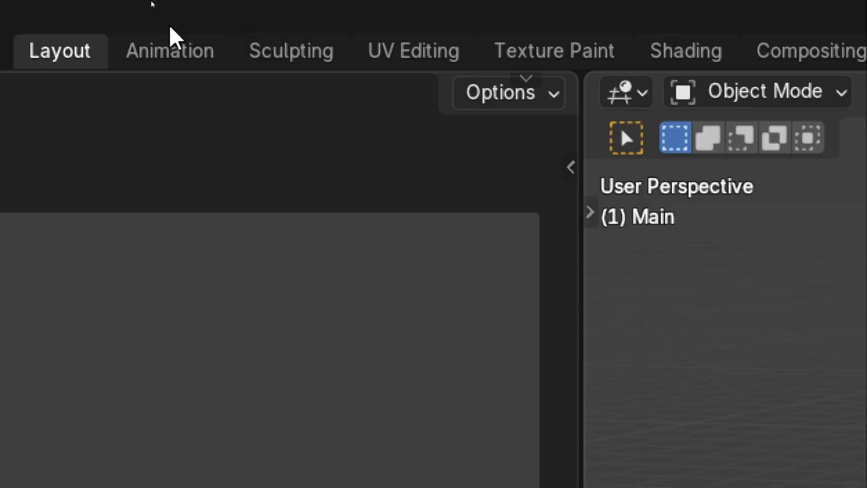
Look through the Animation, UV Editing and Texture Paint workspaces of the customised startup file
left_click(170, 48)
left_click(420, 54)
left_click(555, 51)
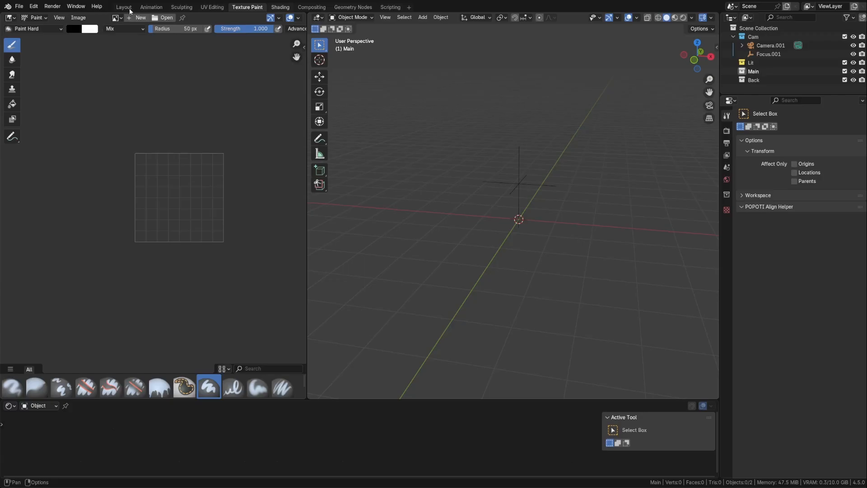
left_click(77, 61)
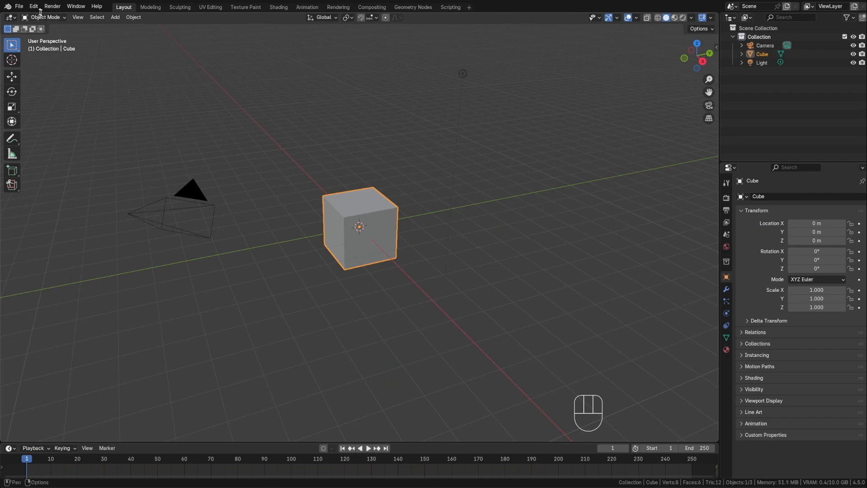
Open the Preferences for a quick look at the System section and close the window again
left_click(34, 6)
left_click(79, 116)
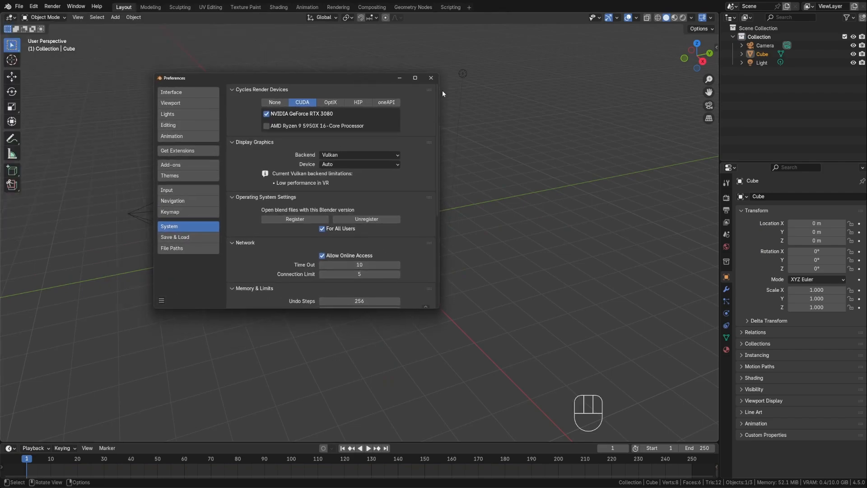
left_click(437, 79)
Delete the default camera, cube and light so that the scene is empty
left_click_drag(112, 29, 586, 373)
key("x")
left_click(484, 254)
left_click_drag(145, 46, 567, 378)
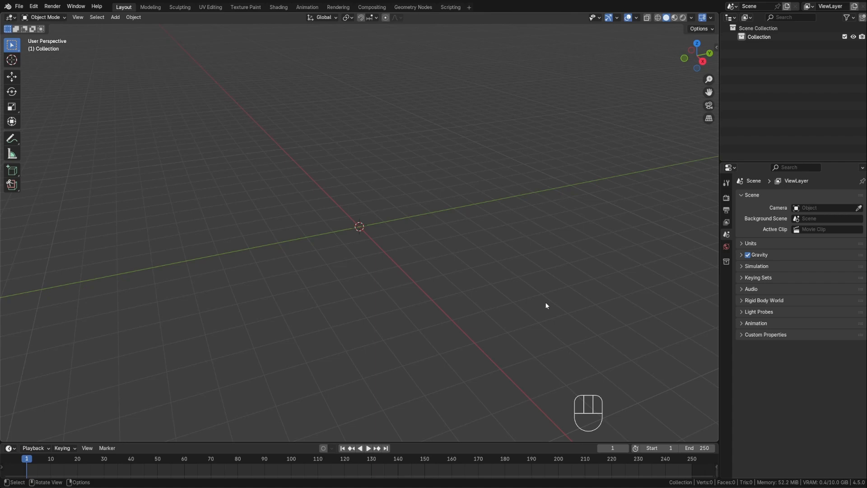